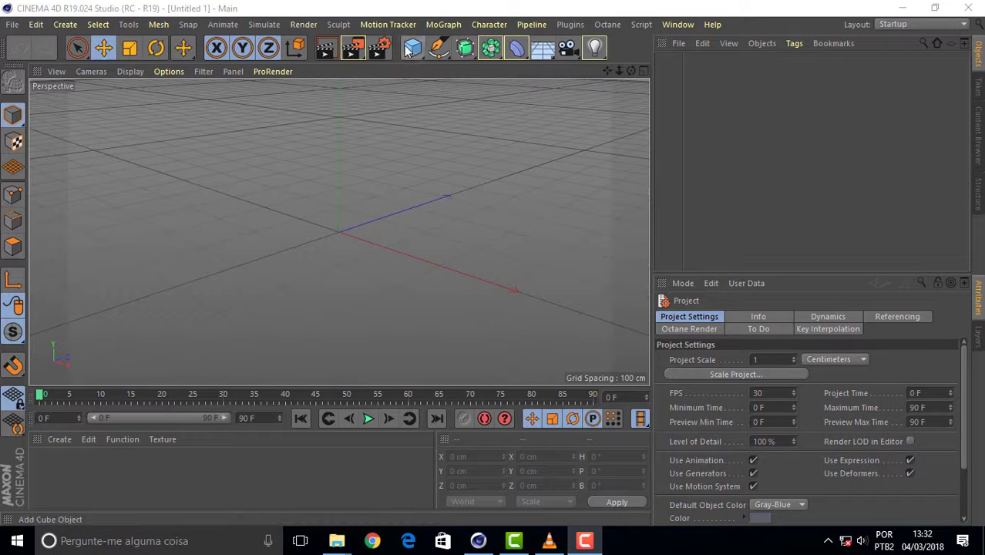
- Add a cube, a plane and a sphere from the primitives palette
click(413, 48)
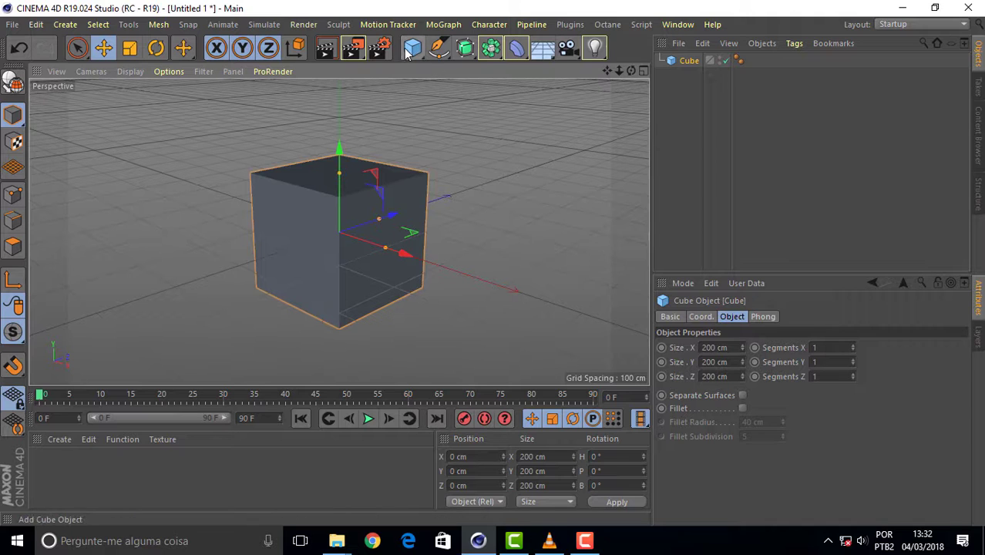
click(412, 48)
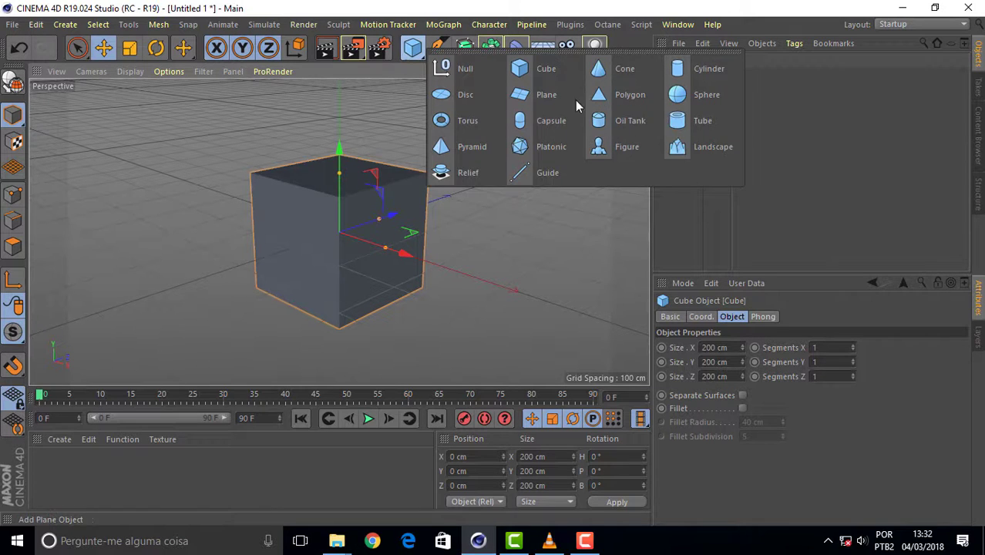
click(540, 94)
click(407, 47)
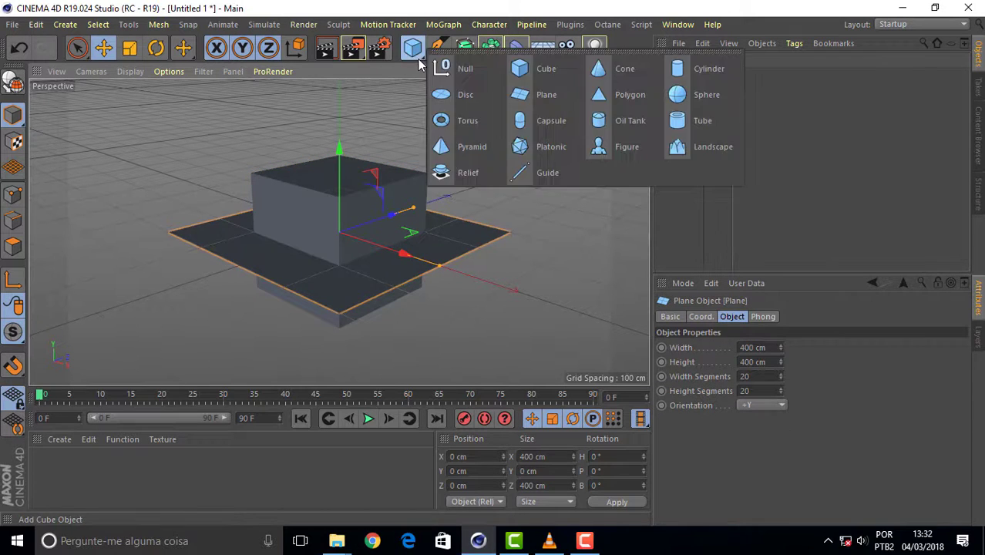
click(697, 93)
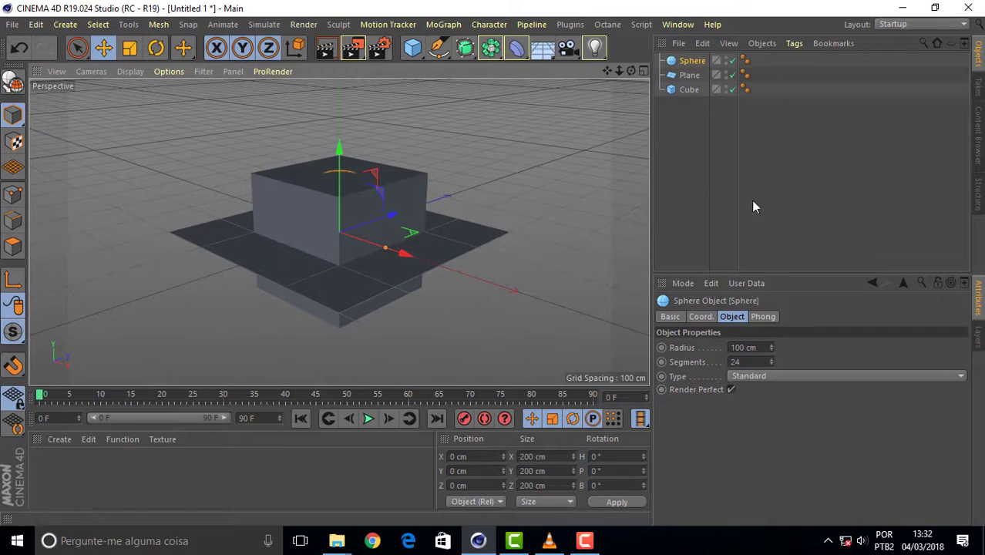
- Set the sphere's radius to 6 cm and raise it above the cube
click(764, 348)
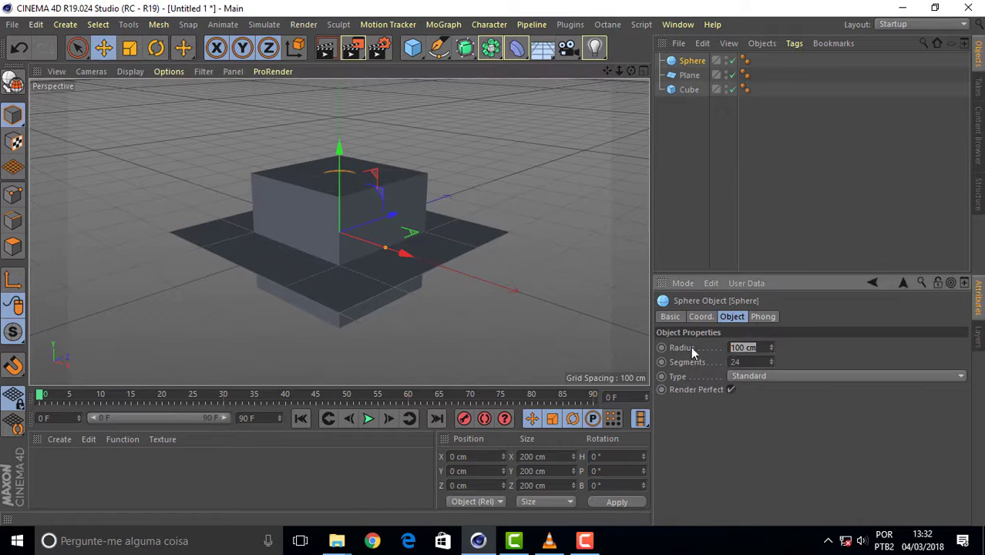
text(6)
key(Return)
mouse_move(339, 165)
mouse_down()
mouse_move(338, 83)
mouse_move(339, 92)
mouse_up()
- Resize the cube to 200 × 40 × 200 cm and lift it to about Y 33.6 cm
click(369, 228)
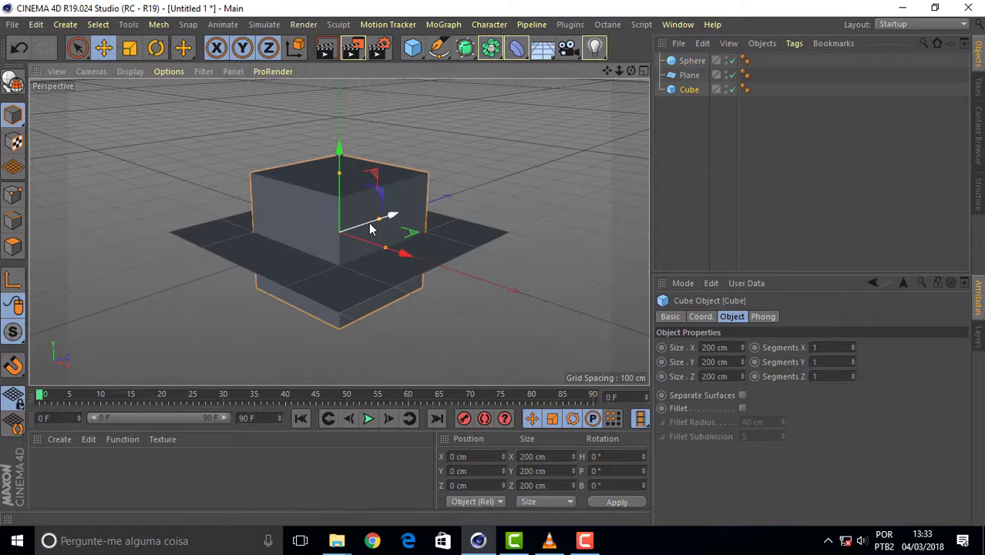
click(732, 348)
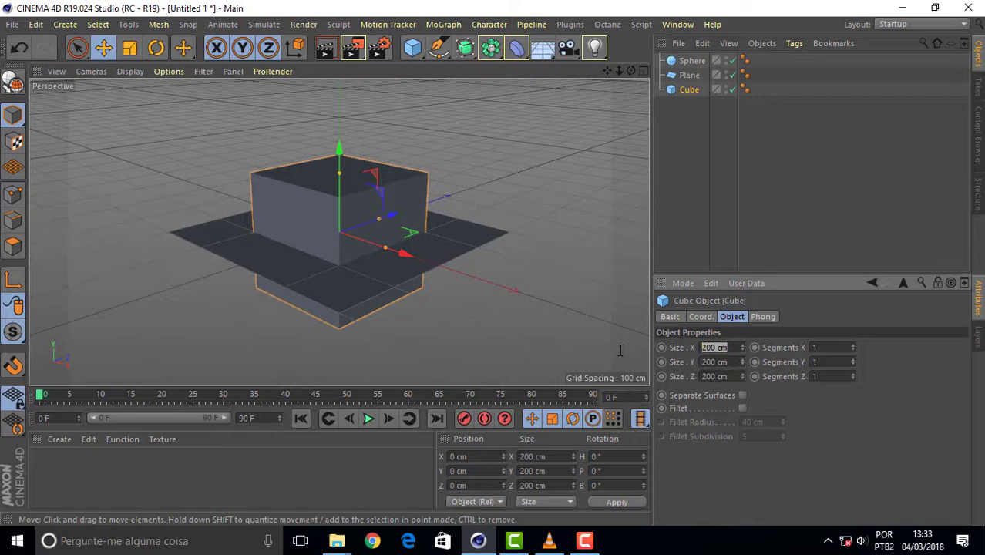
text(4)
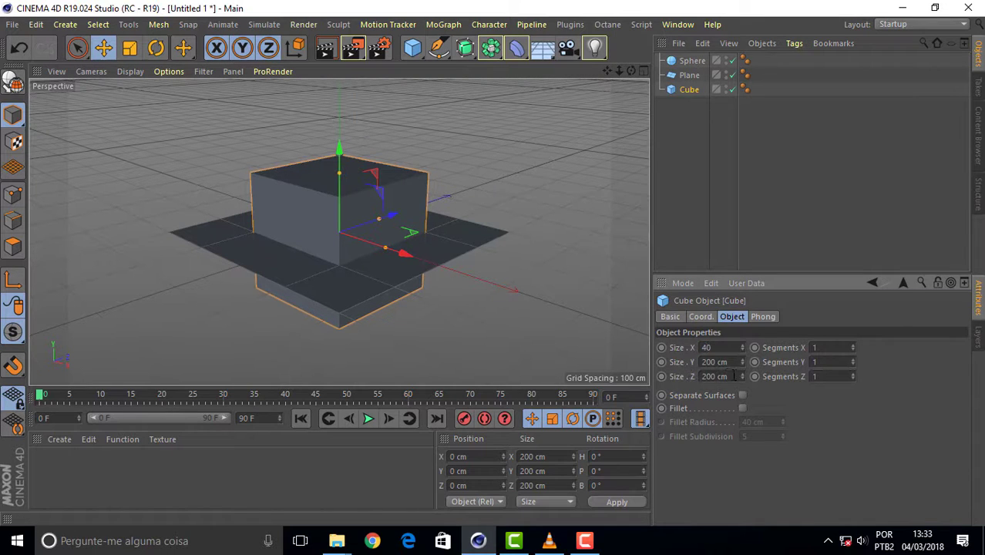
click(727, 362)
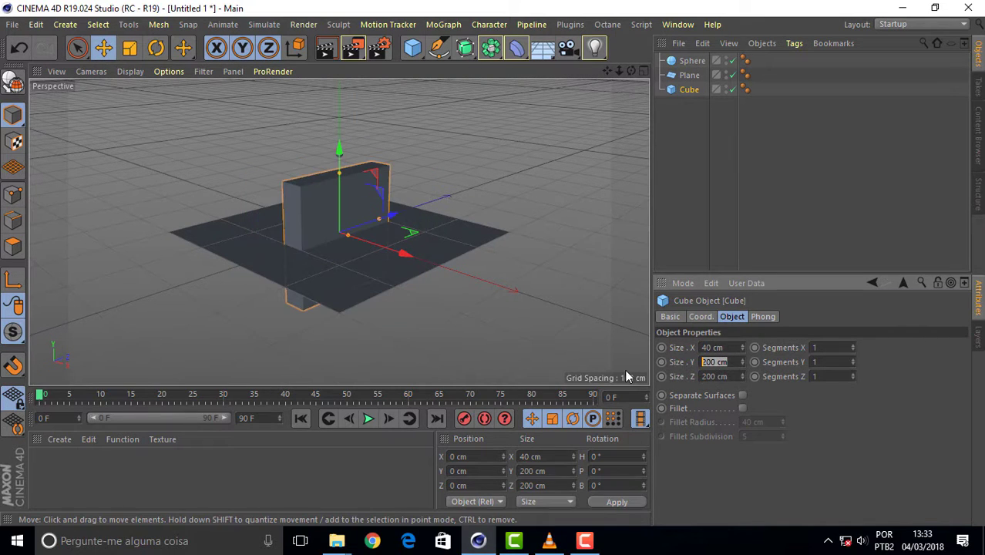
click(728, 348)
text(200)
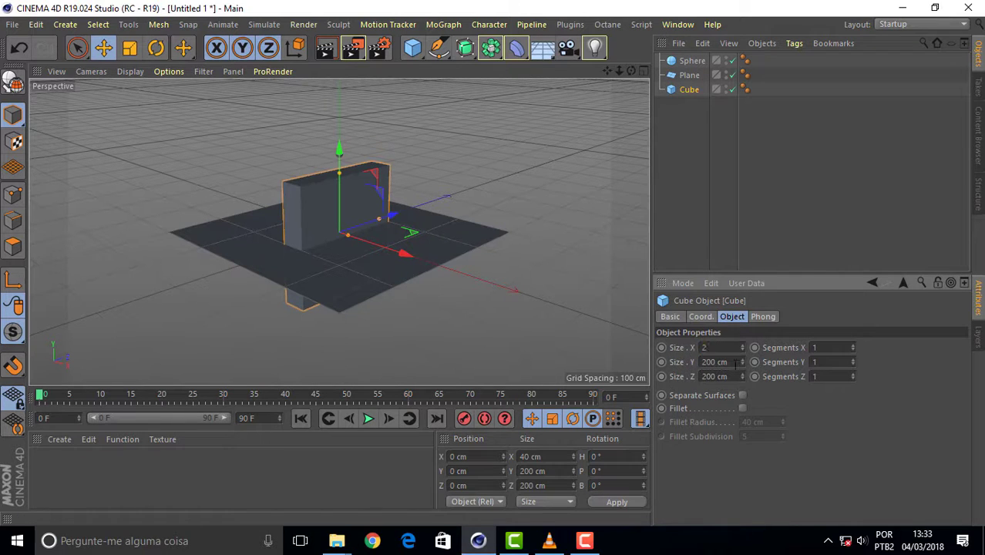
click(732, 361)
text(40)
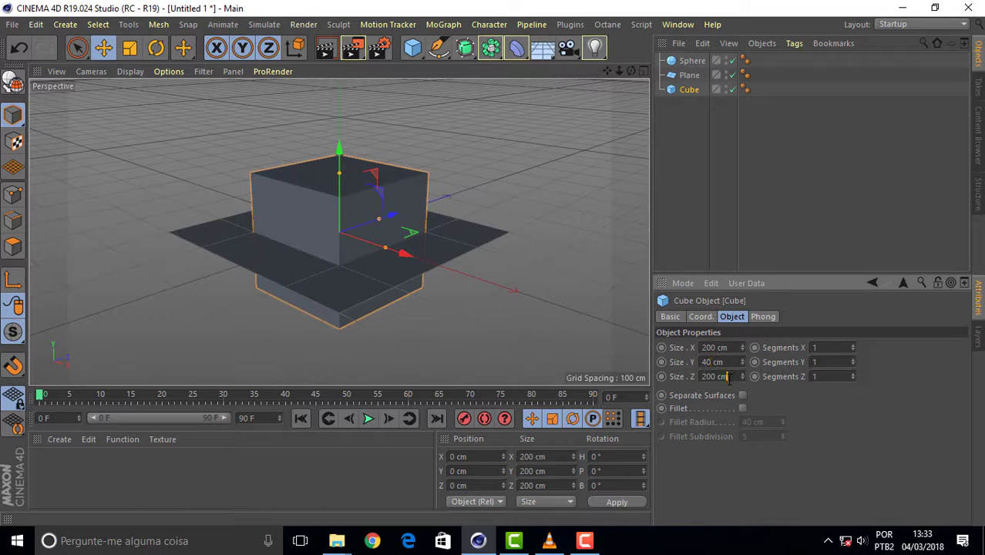
key(Tab)
text(40)
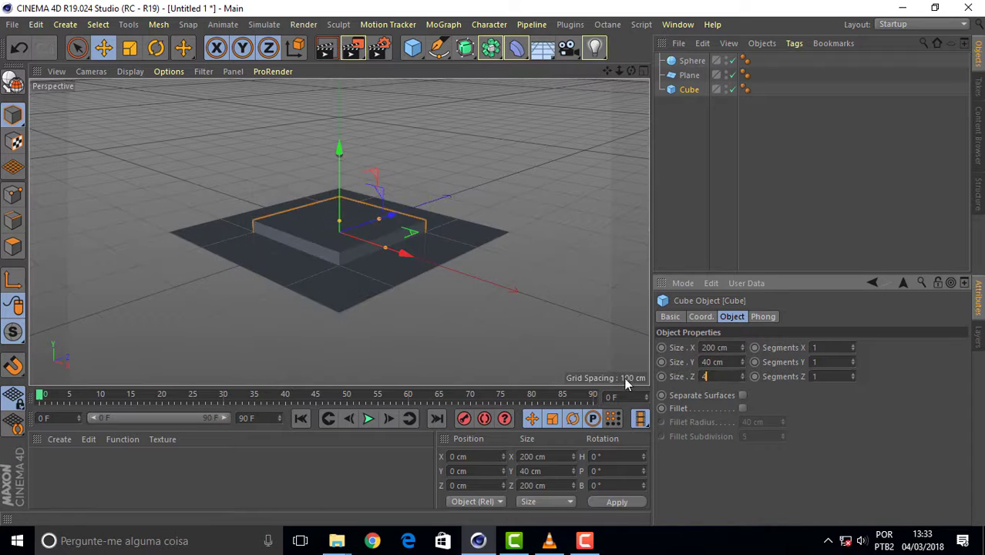
key(Return)
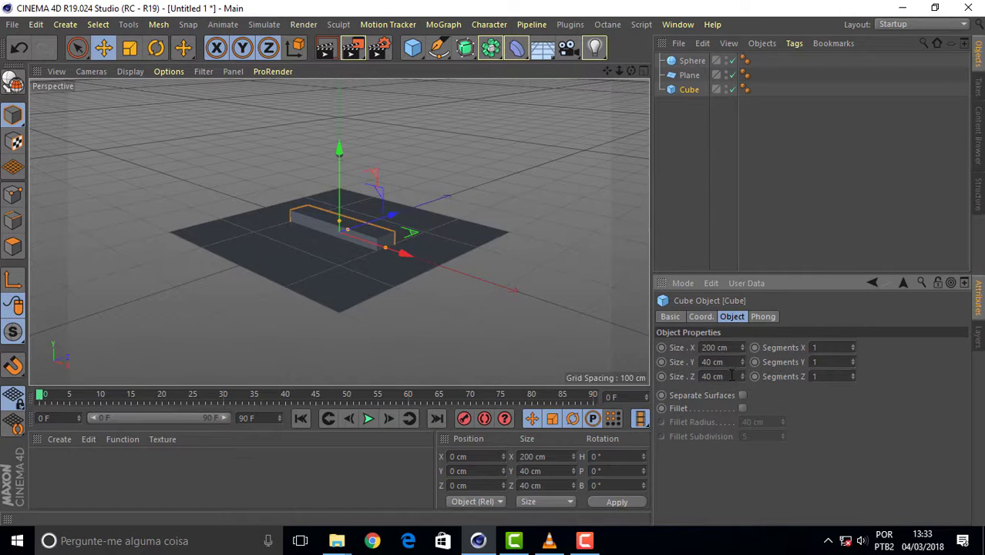
drag(732, 375, 649, 376)
text(200)
key(Return)
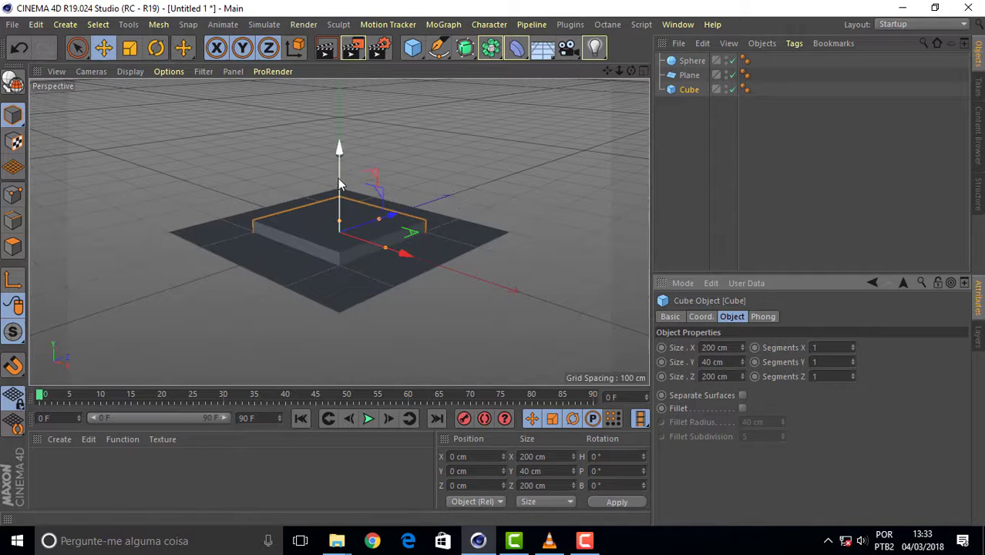
drag(339, 185, 338, 157)
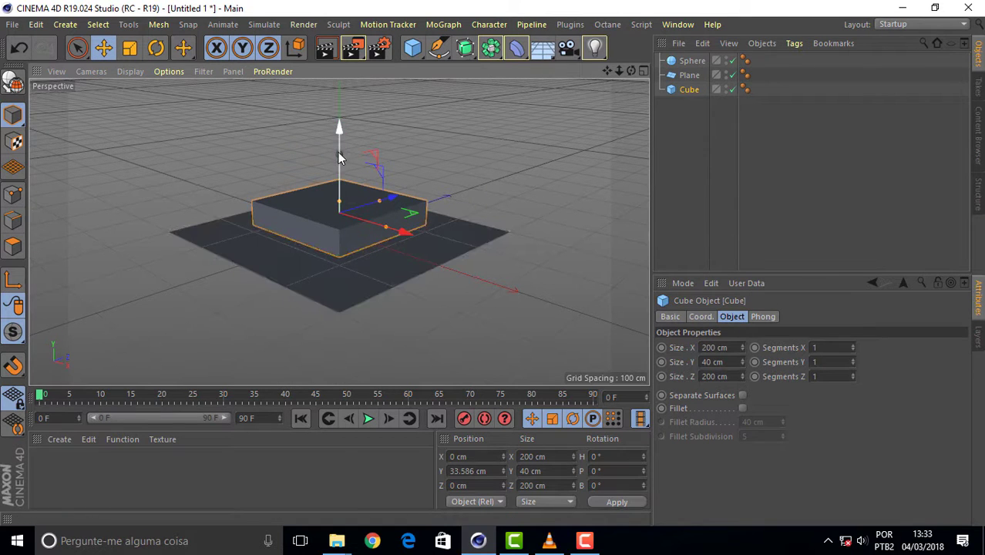
- Set the sphere's radius to 15 cm
click(691, 61)
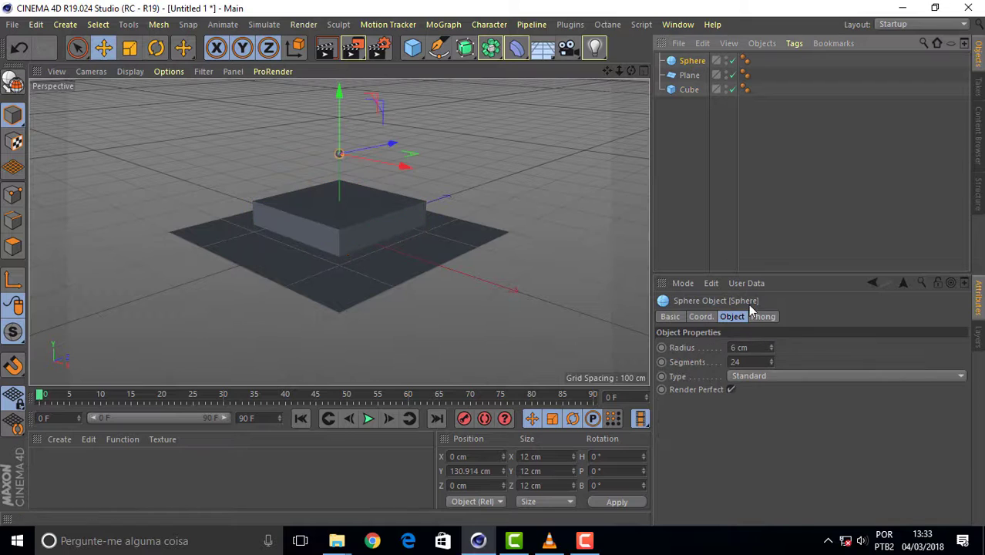
drag(752, 347, 652, 352)
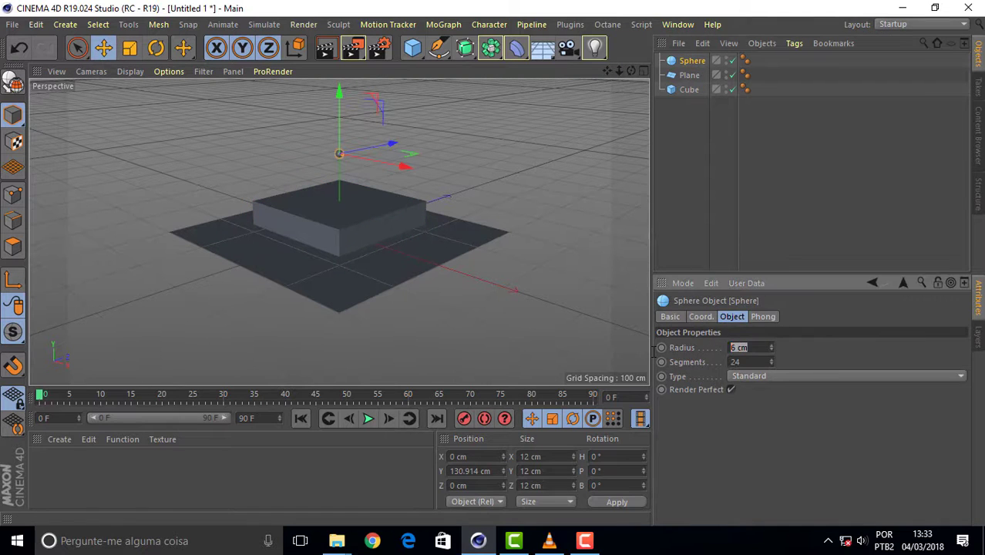
text(15)
key(Return)
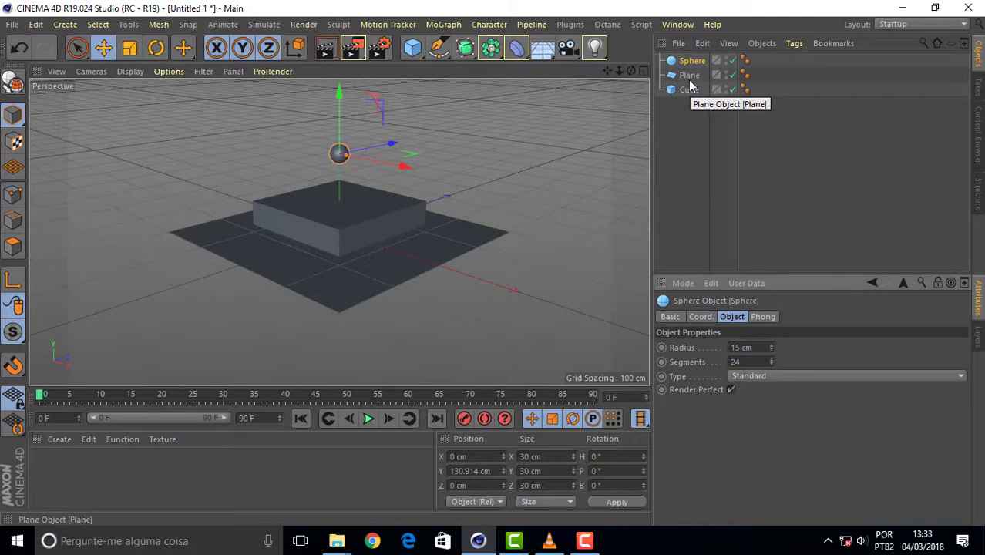
- Move the Plane below the Cube in the hierarchy and size it 2000 × 2000 cm
drag(689, 75, 691, 105)
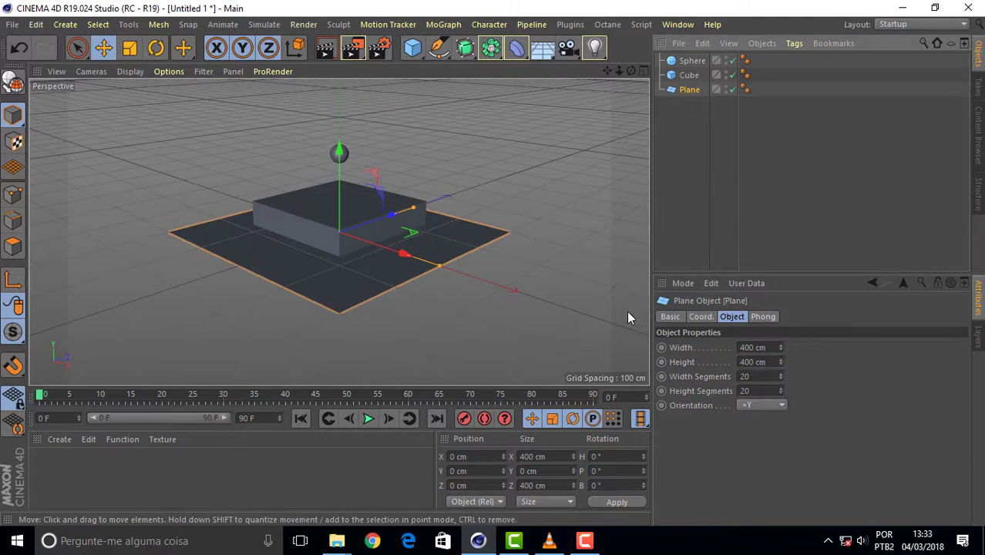
click(767, 348)
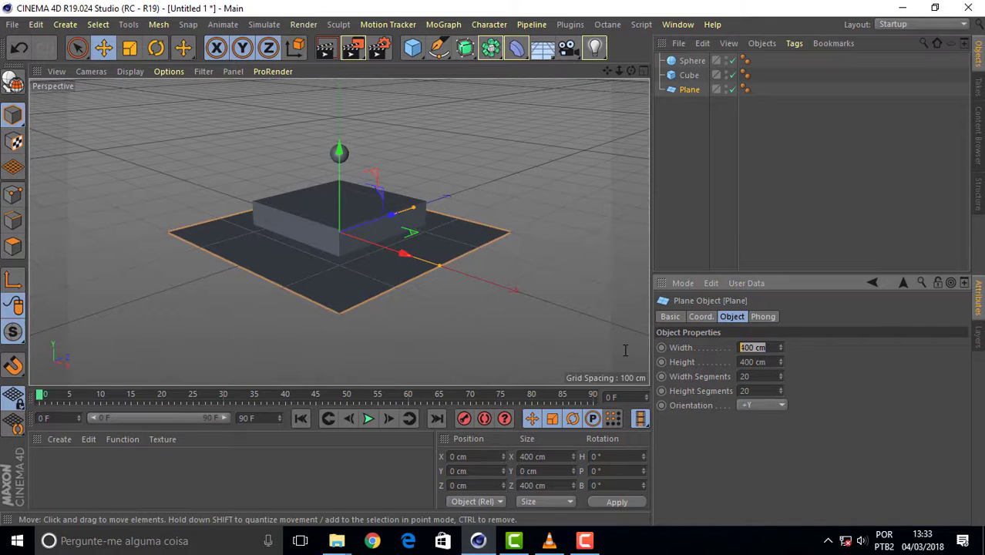
text(2000)
key(Tab)
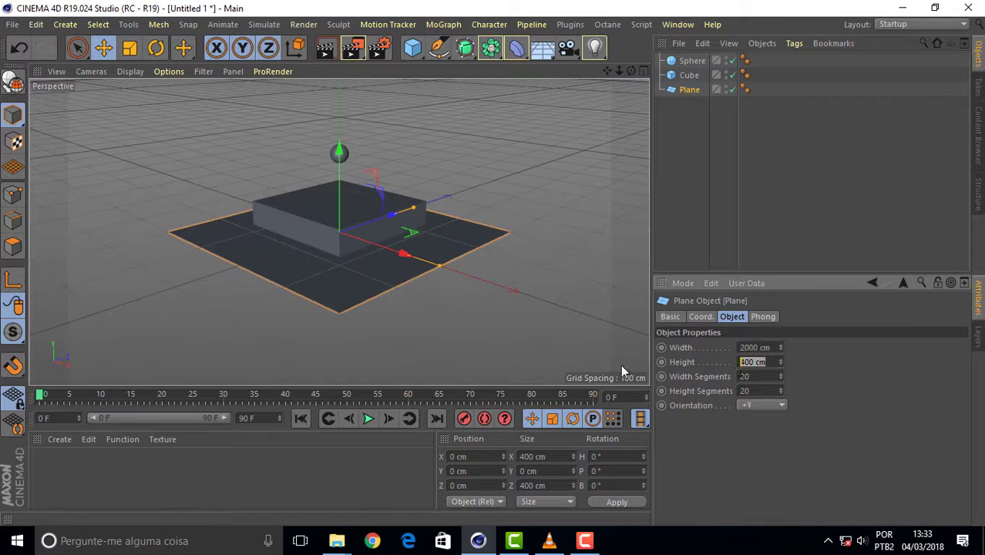
text(200)
key(Return)
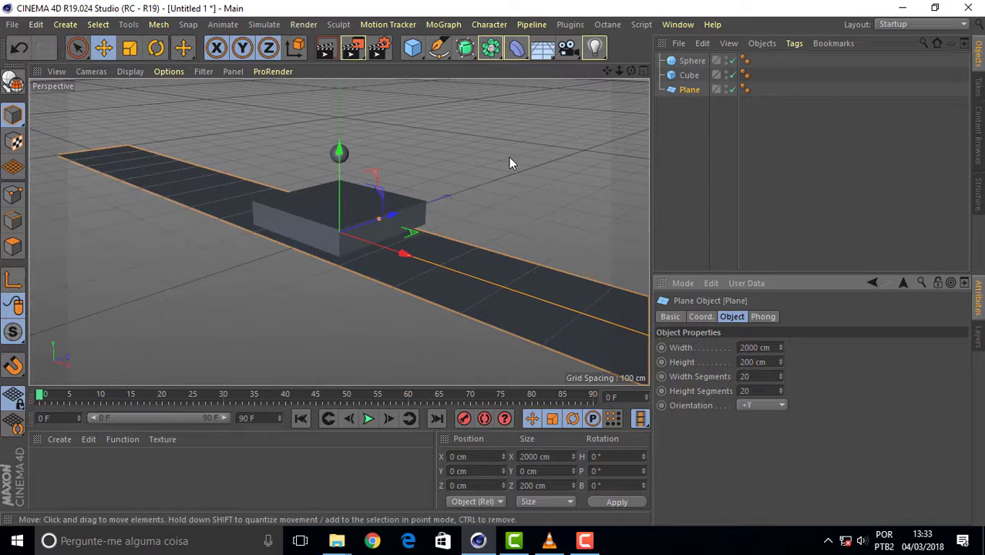
click(769, 363)
text(2)
key(Return)
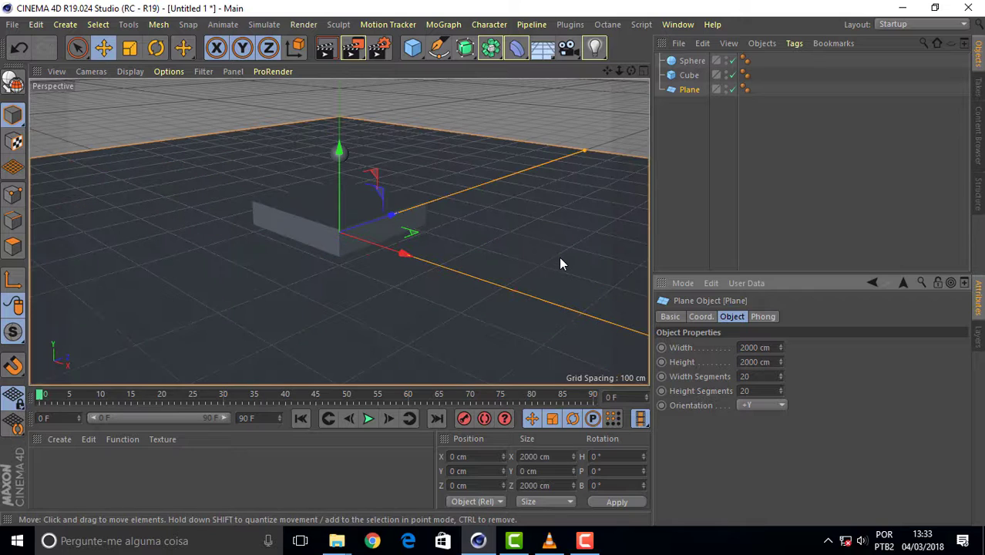
- Make the cube editable with C and delete its top polygon to open the box
click(688, 76)
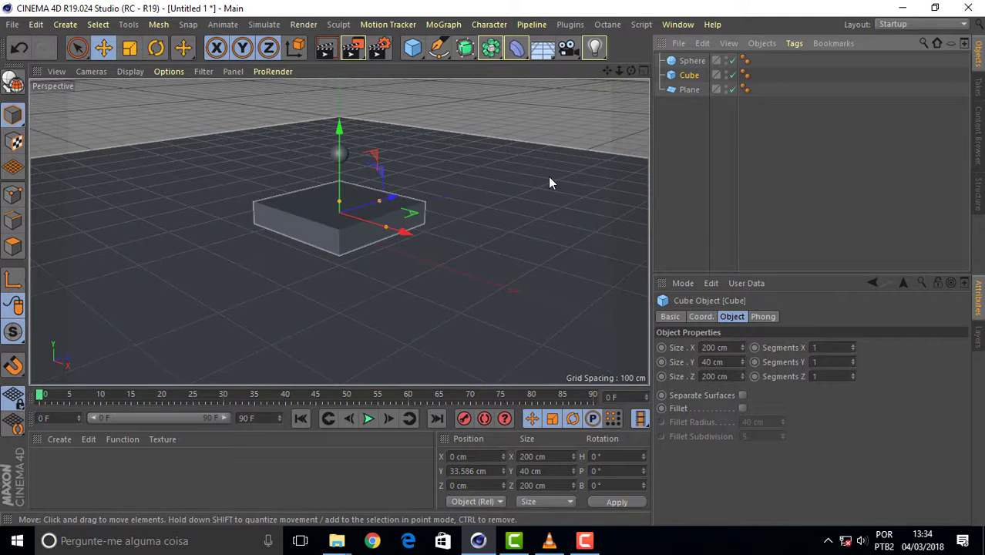
key(c)
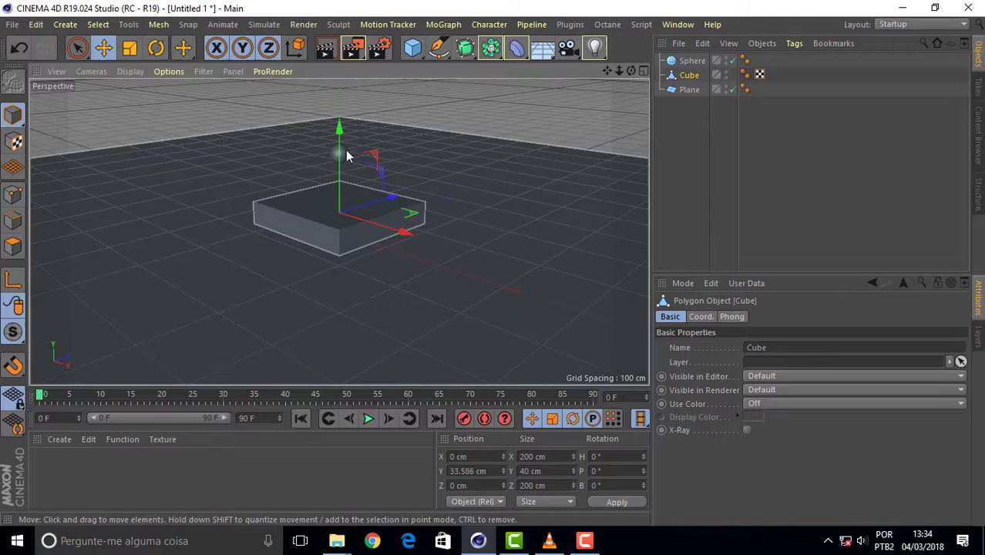
click(9, 246)
click(344, 218)
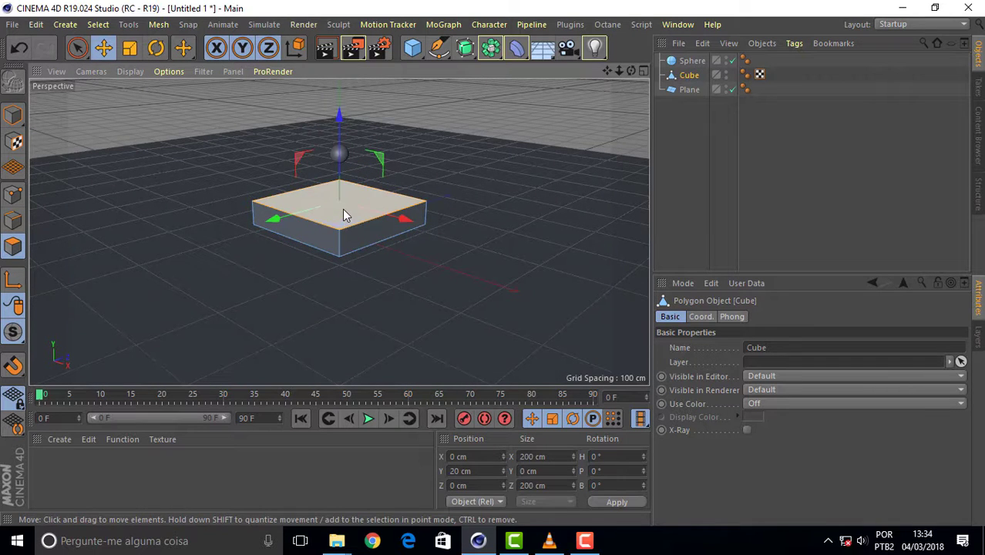
key(Delete)
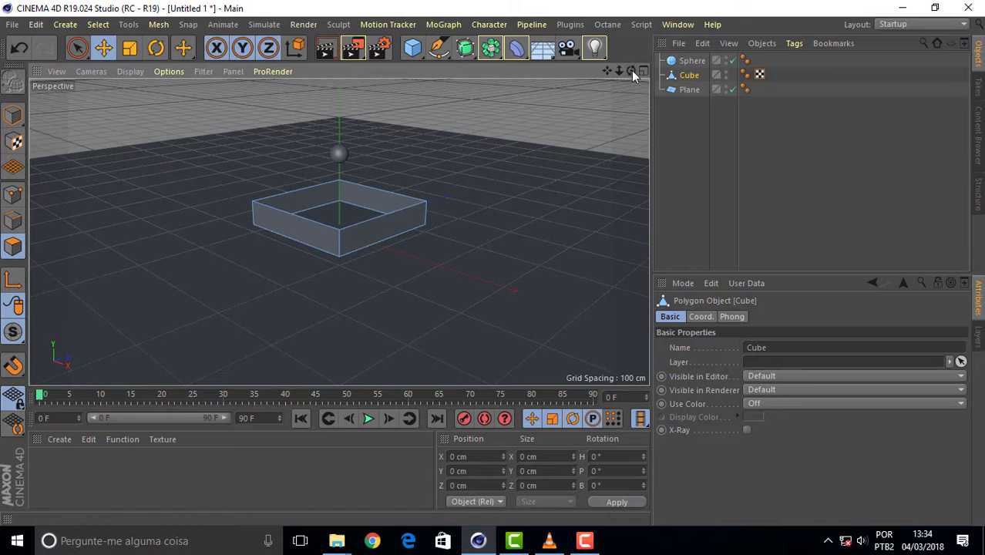
drag(619, 70, 640, 70)
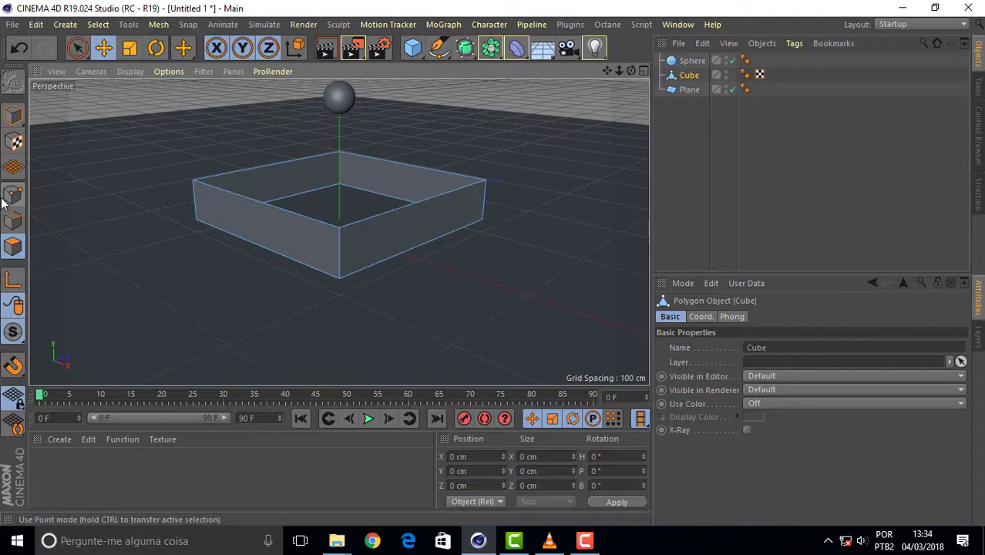
- Select the box's four top edges and lower them along Y
click(13, 219)
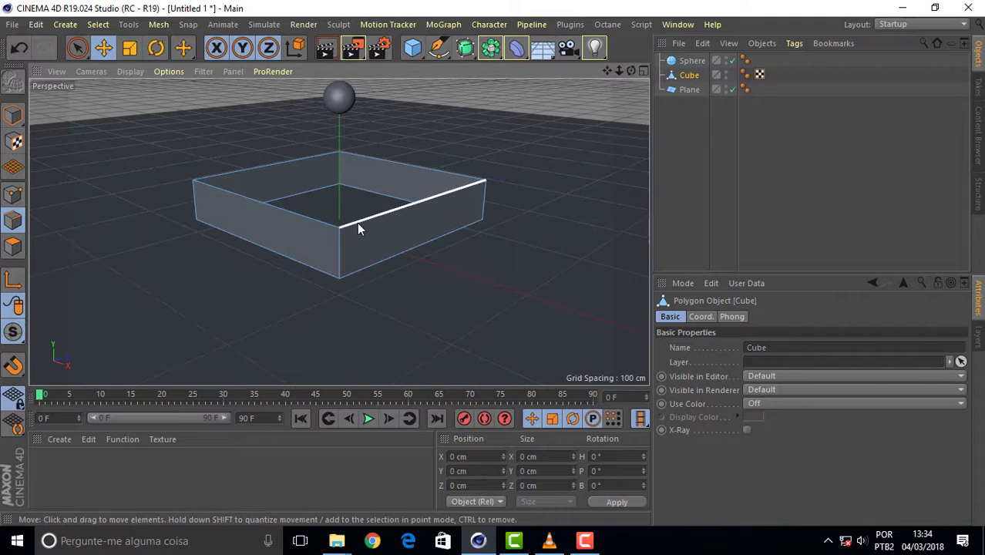
click(356, 223)
shift+click(301, 221)
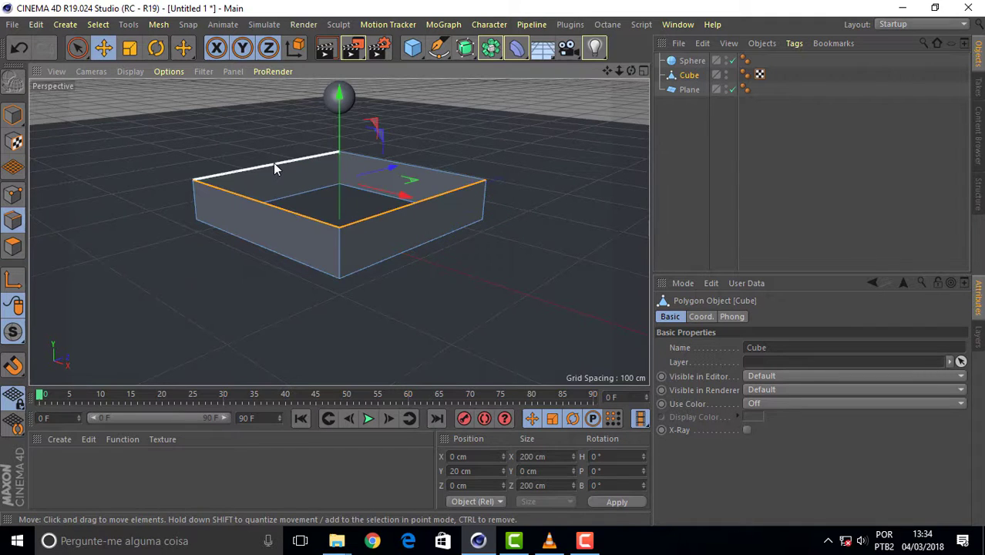
shift+click(274, 165)
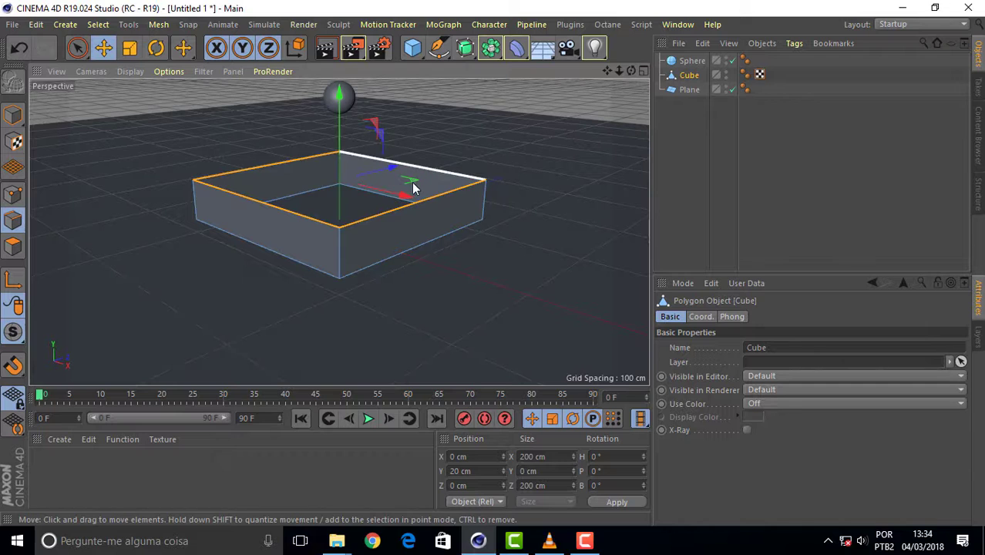
shift+click(411, 182)
drag(338, 117, 340, 132)
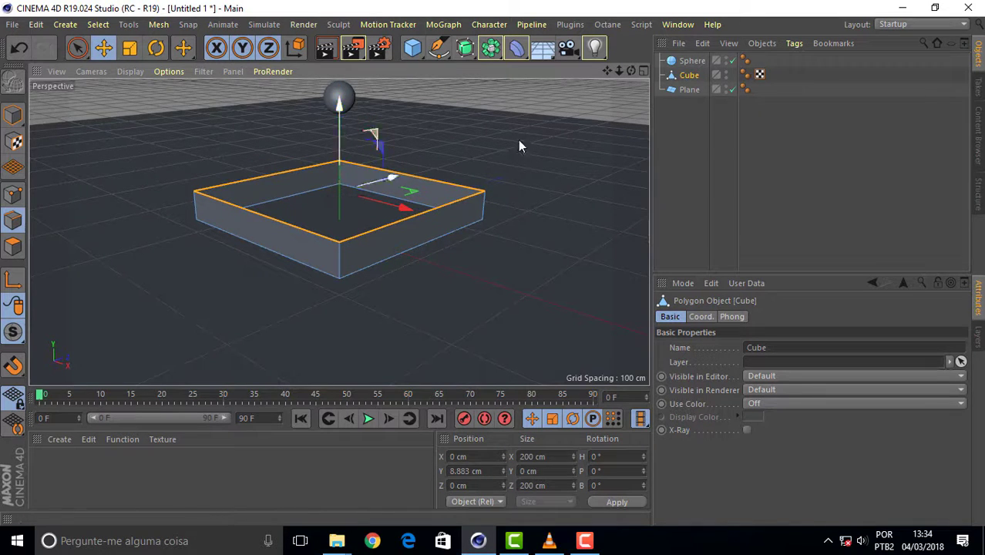
- With axis modification enabled, move the box to about Y 17.164 cm
click(13, 279)
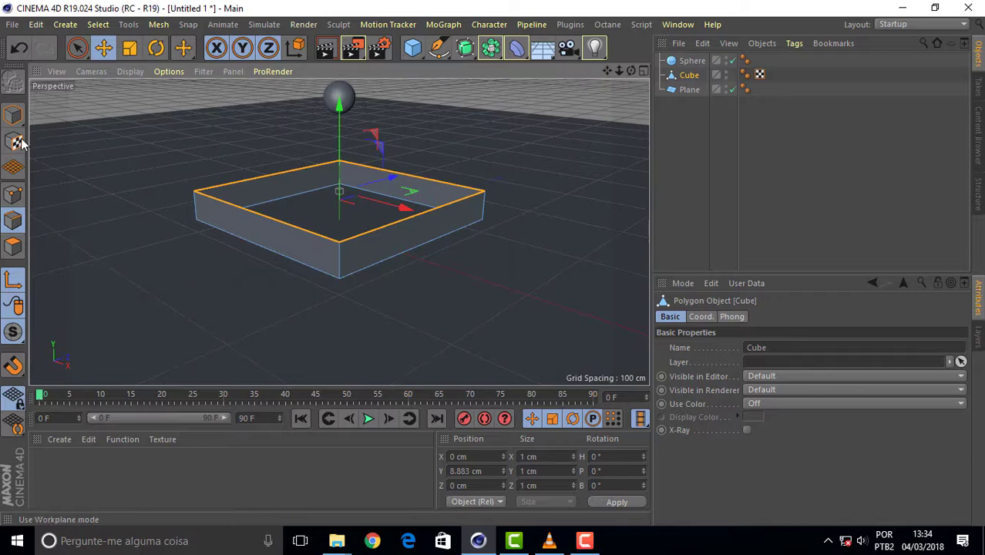
click(13, 116)
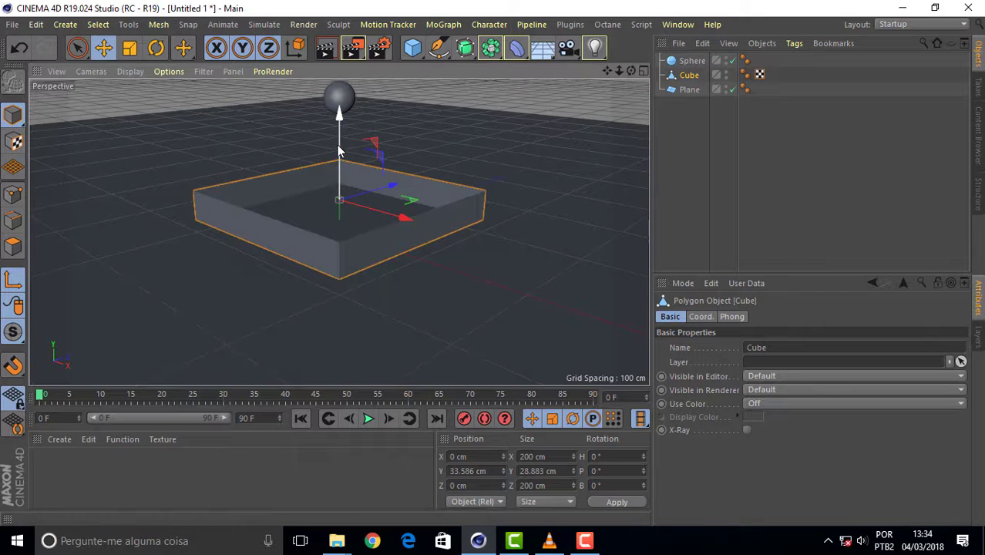
drag(341, 148, 342, 172)
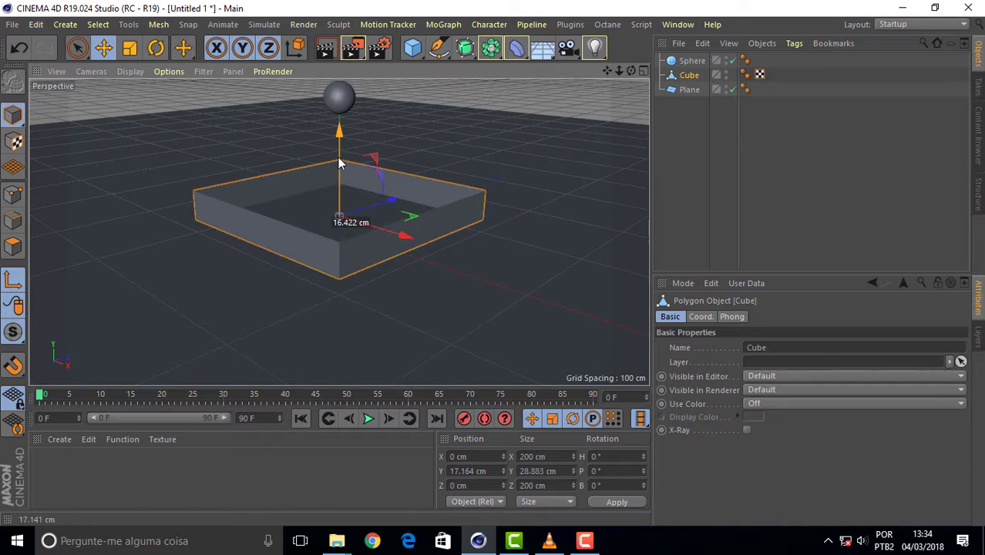
drag(342, 172, 343, 163)
- Switch to the four-viewport layout and move the box to Y 11.957 cm, Z -104.012 cm
click(643, 71)
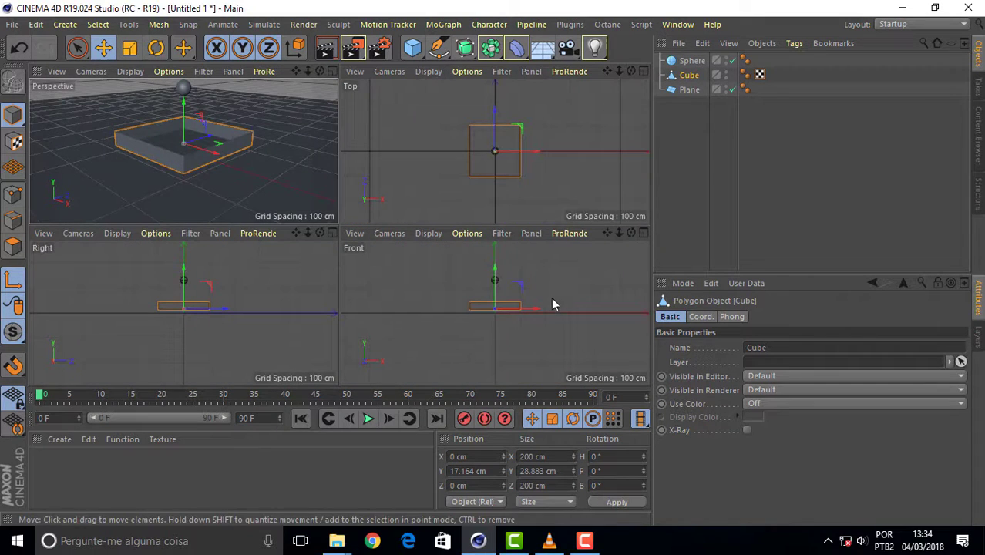
scroll(483, 330, up, 4)
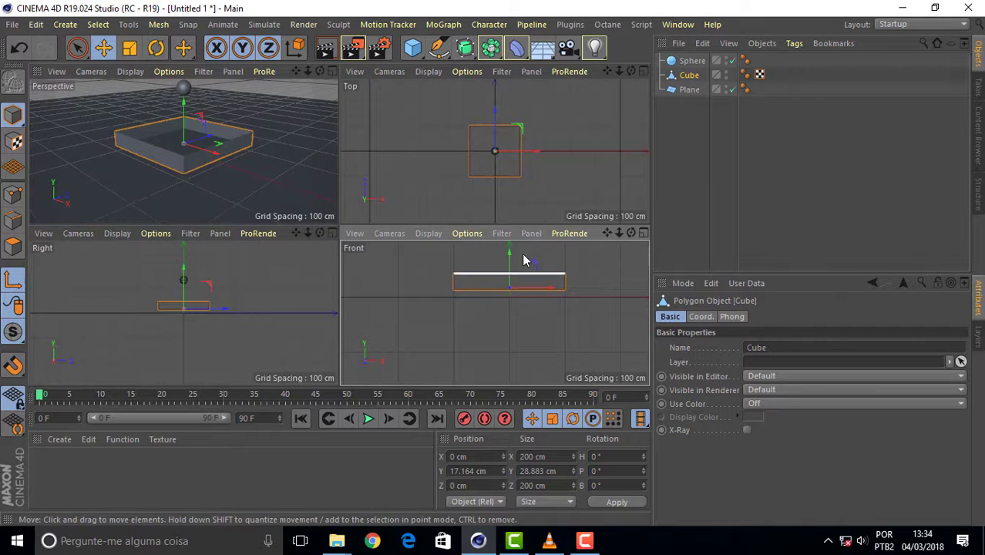
drag(508, 265, 510, 271)
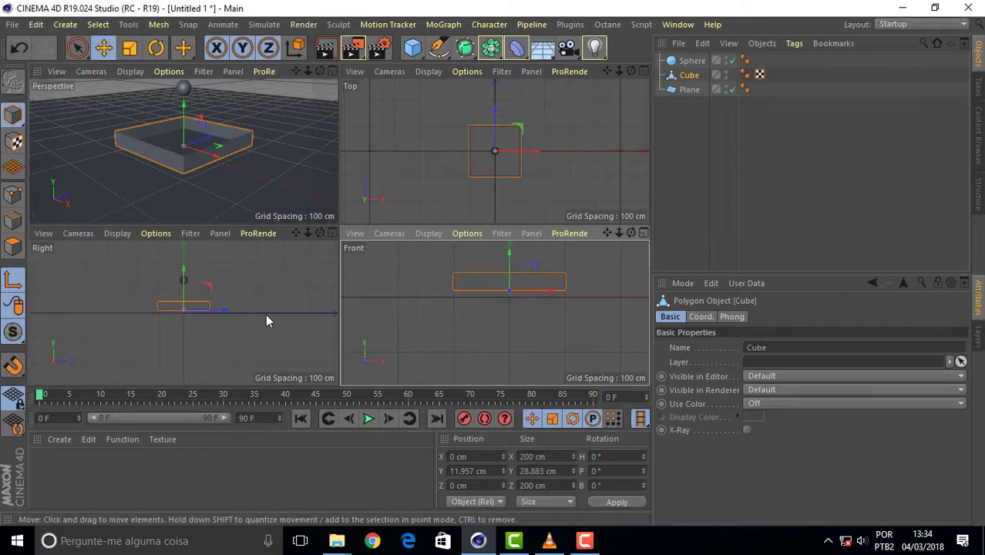
drag(214, 153, 174, 161)
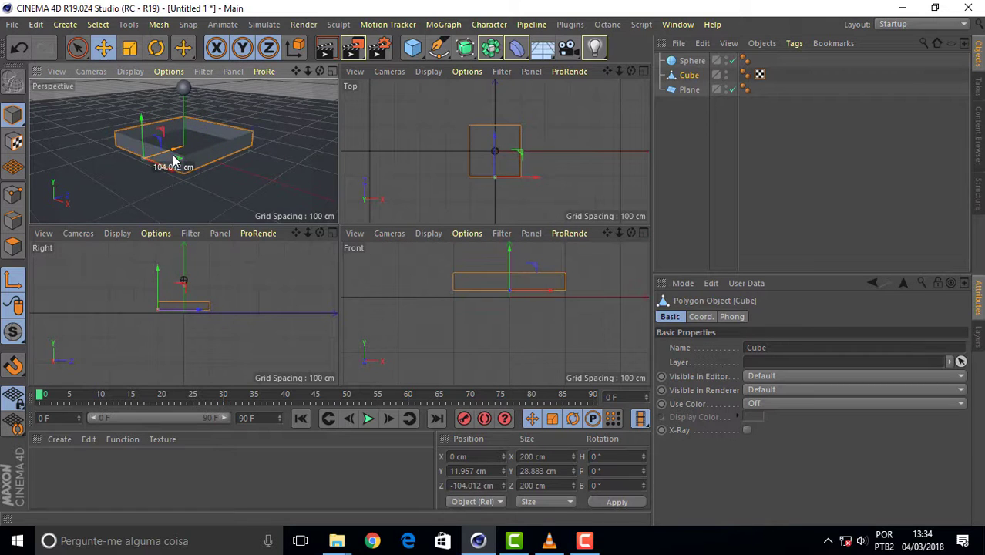
click(579, 153)
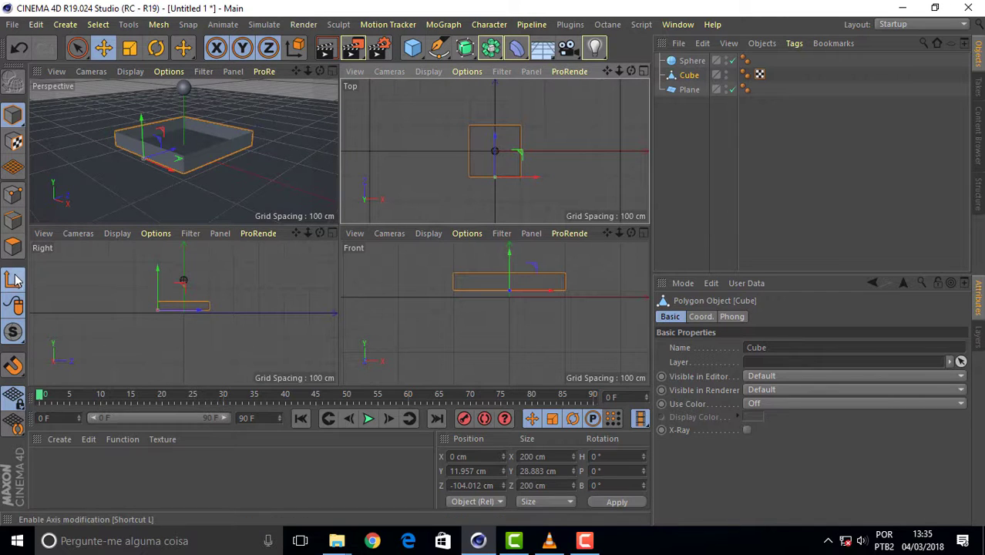
click(12, 141)
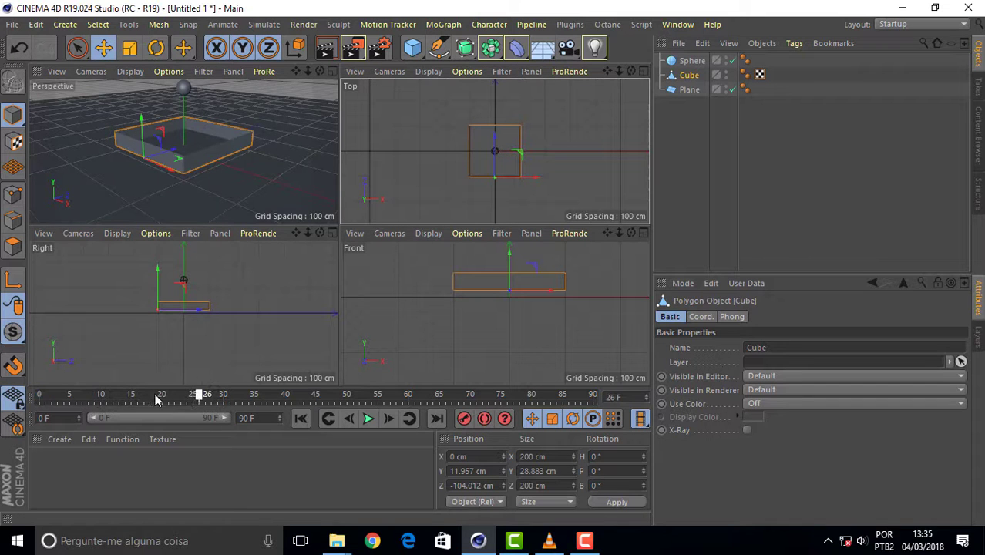
click(188, 168)
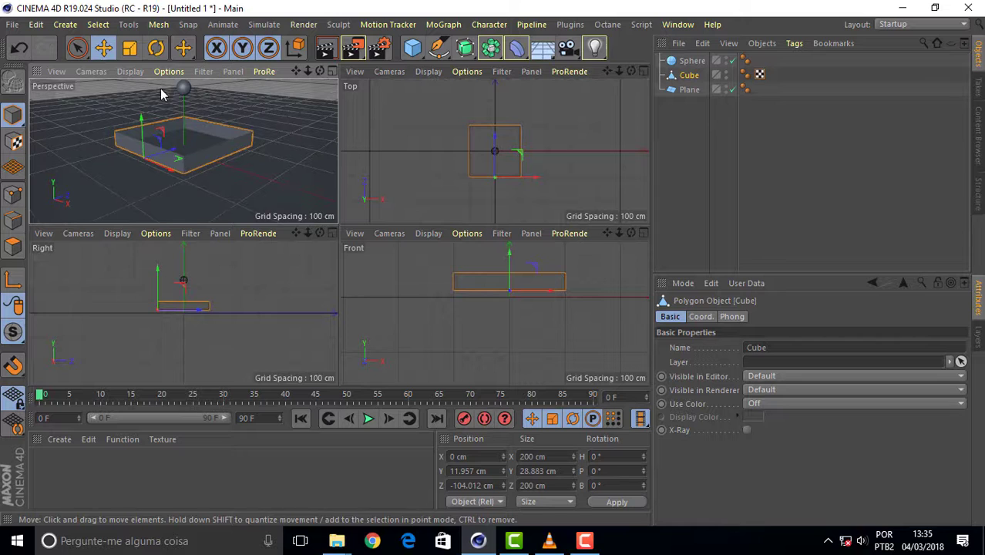
click(155, 47)
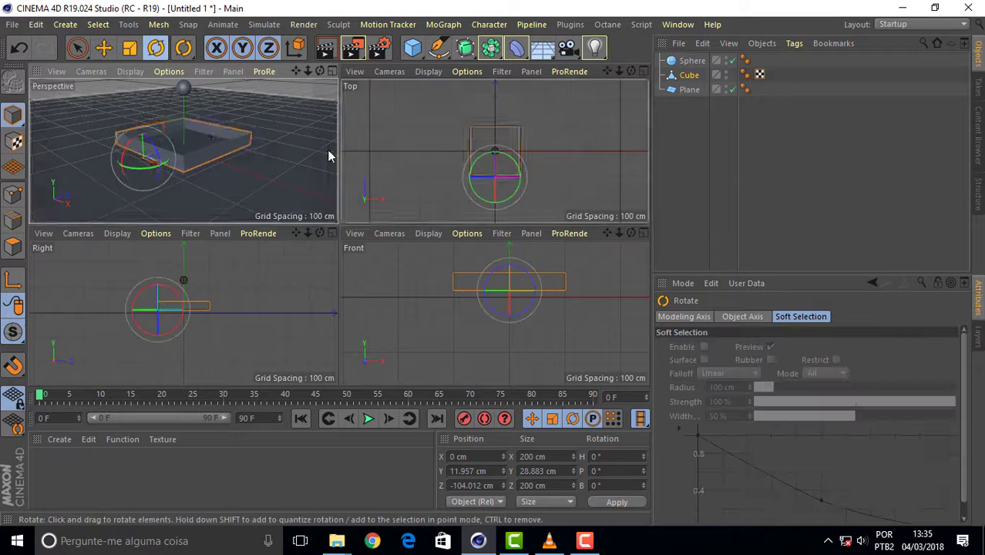
- Select the box and try tilting it by hand in the Perspective view
click(689, 75)
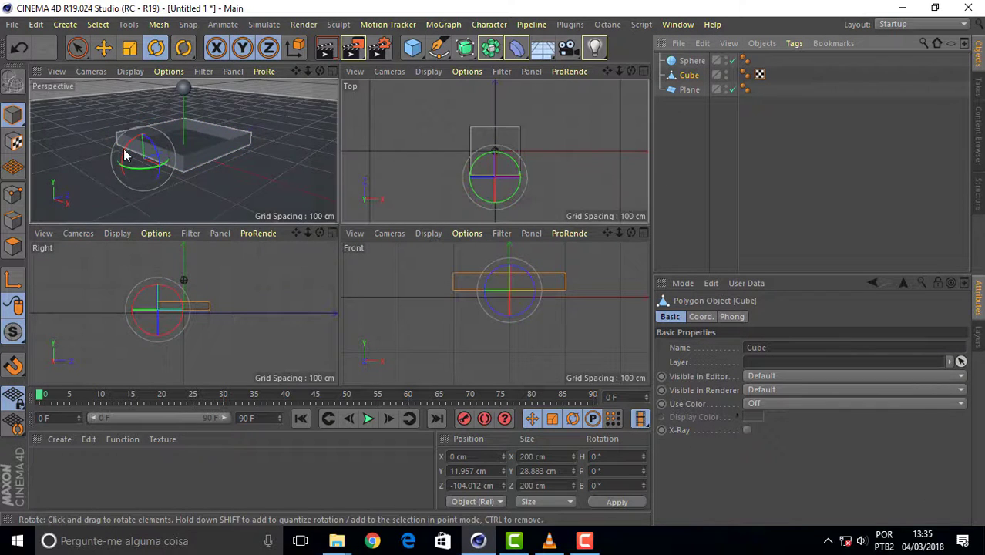
drag(123, 156, 120, 168)
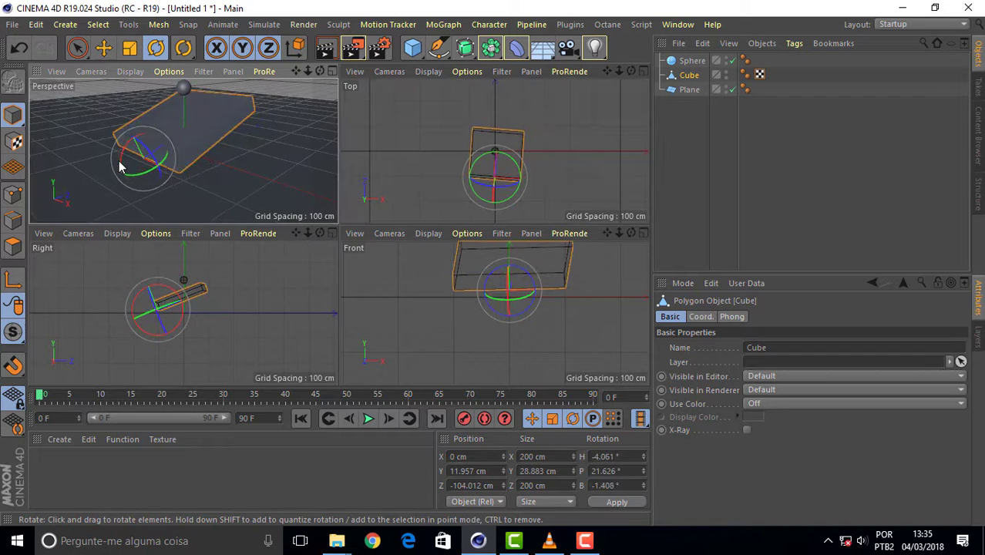
key(ctrl+z)
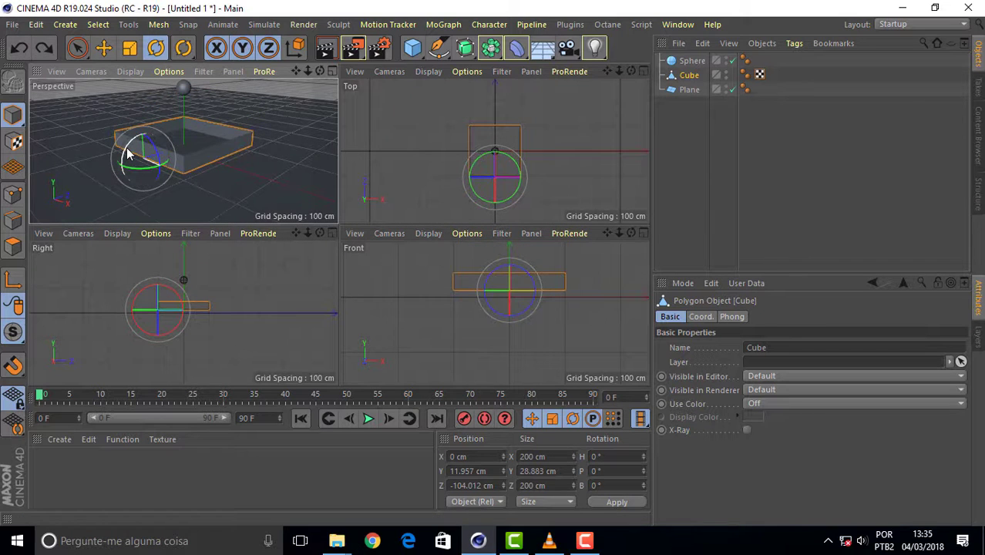
drag(128, 153, 121, 160)
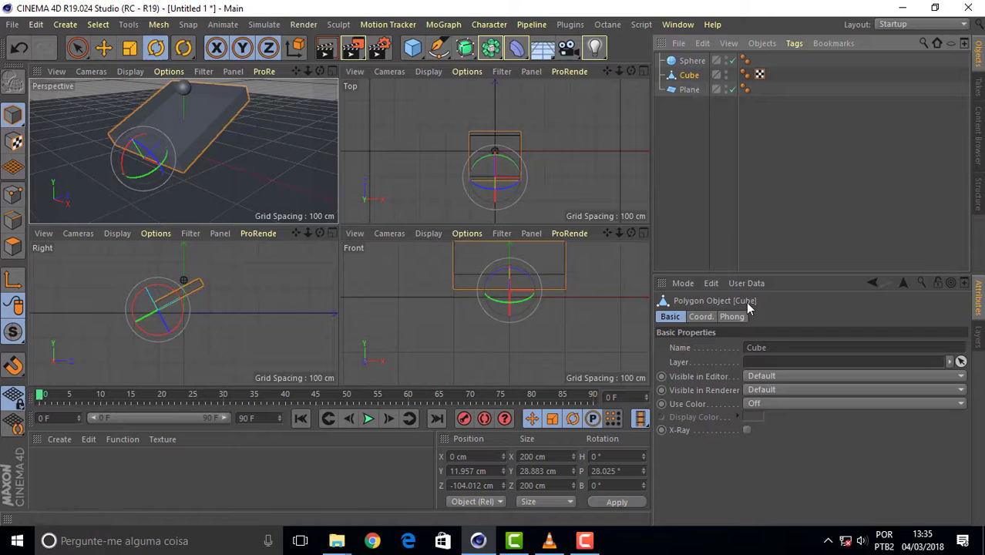
- Set the box's pitch rotation R.P to exactly 30° in the Coord. tab
click(693, 319)
click(886, 362)
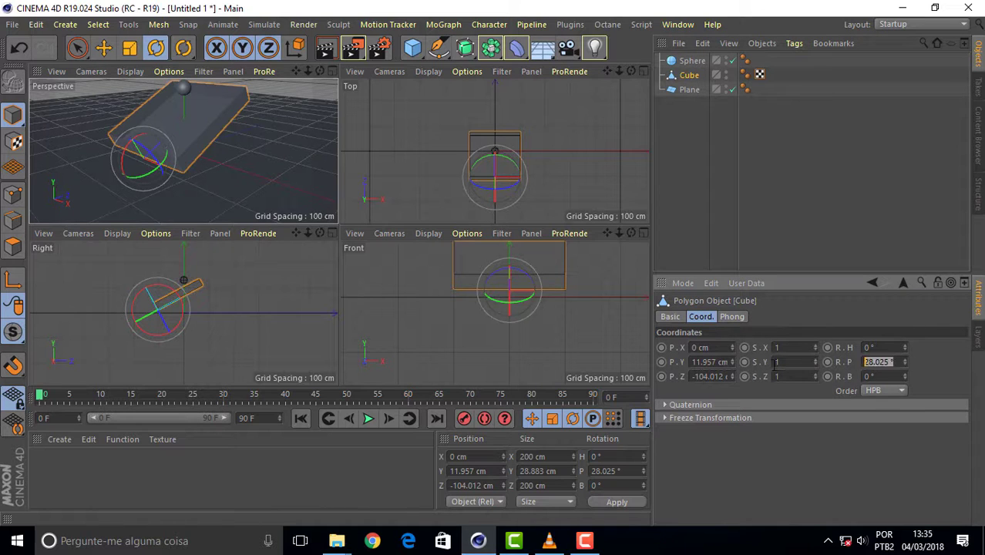
text(3)
key(BackSpace)
key(BackSpace)
key(Return)
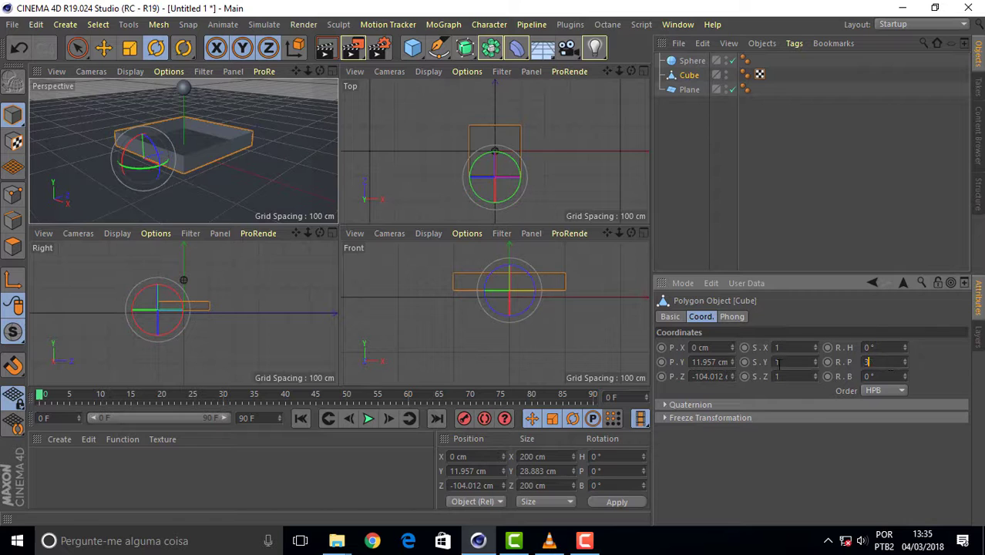
text(0)
key(Return)
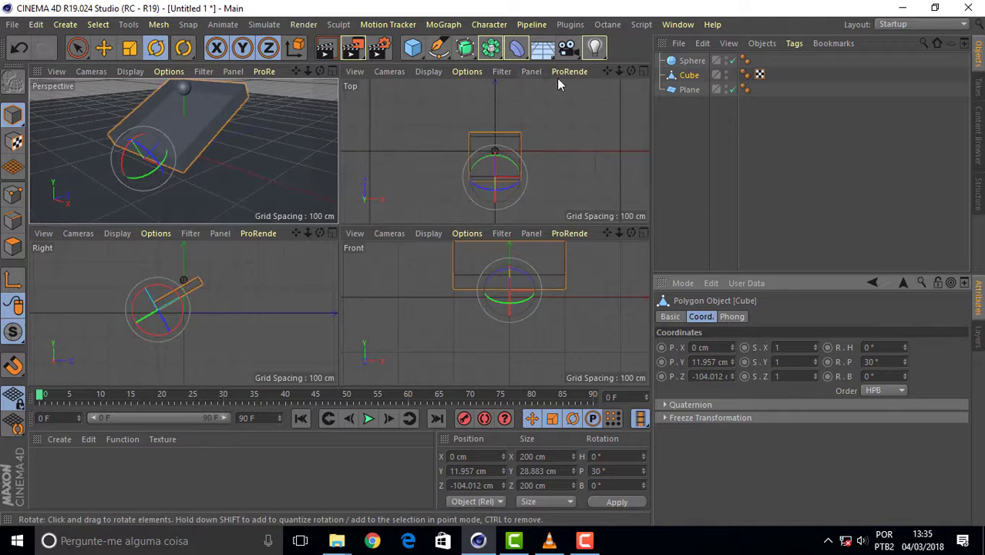
- Maximize the Perspective view, frame the tilted box, and select the sphere
click(333, 69)
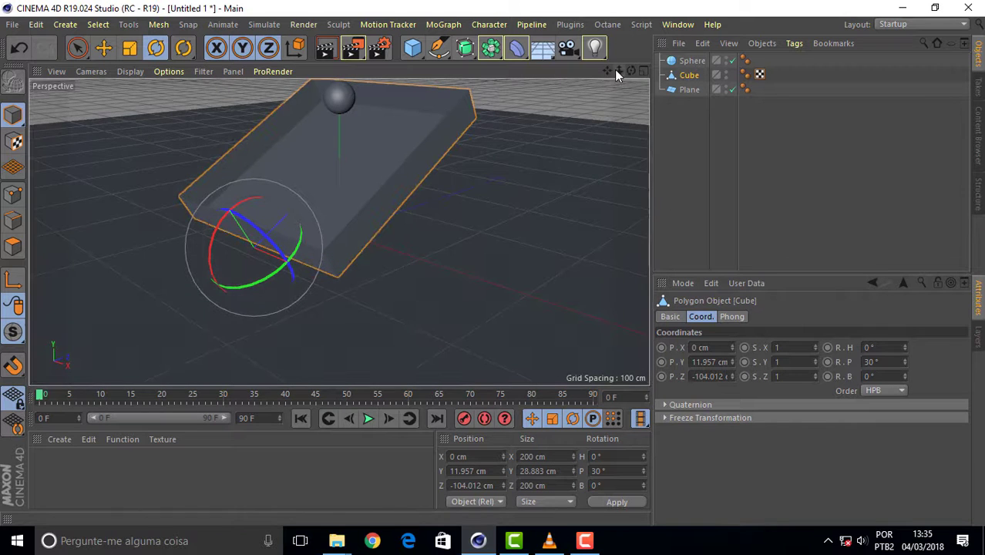
mouse_move(607, 70)
mouse_down()
mouse_move(339, 232)
mouse_move(363, 141)
mouse_up()
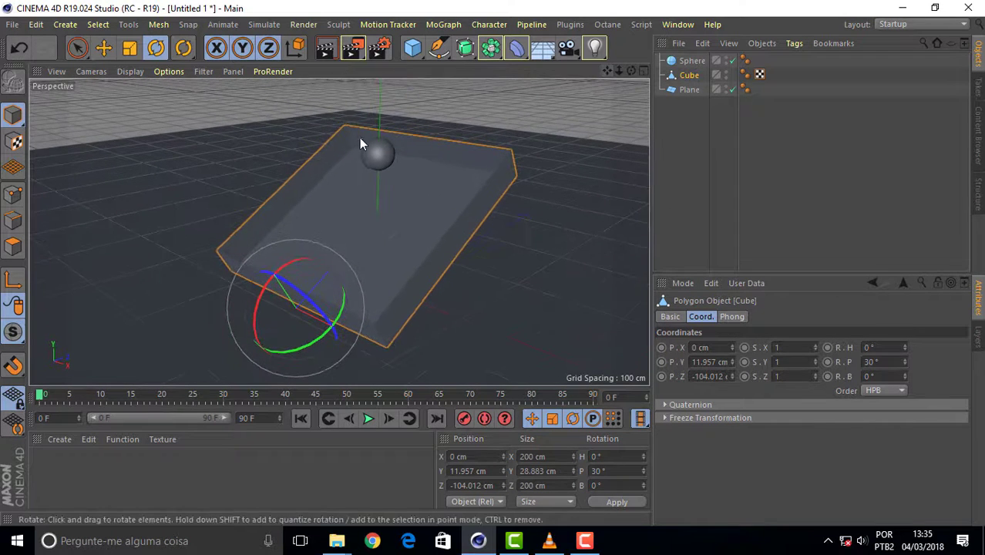
click(378, 152)
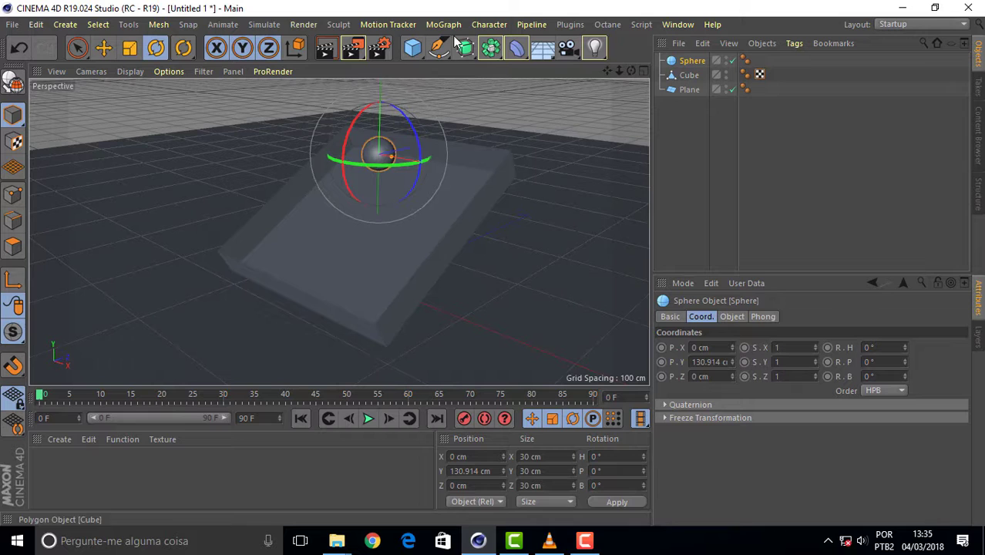
- Add a MoGraph Cloner and nest the sphere under it as the clone source
click(381, 24)
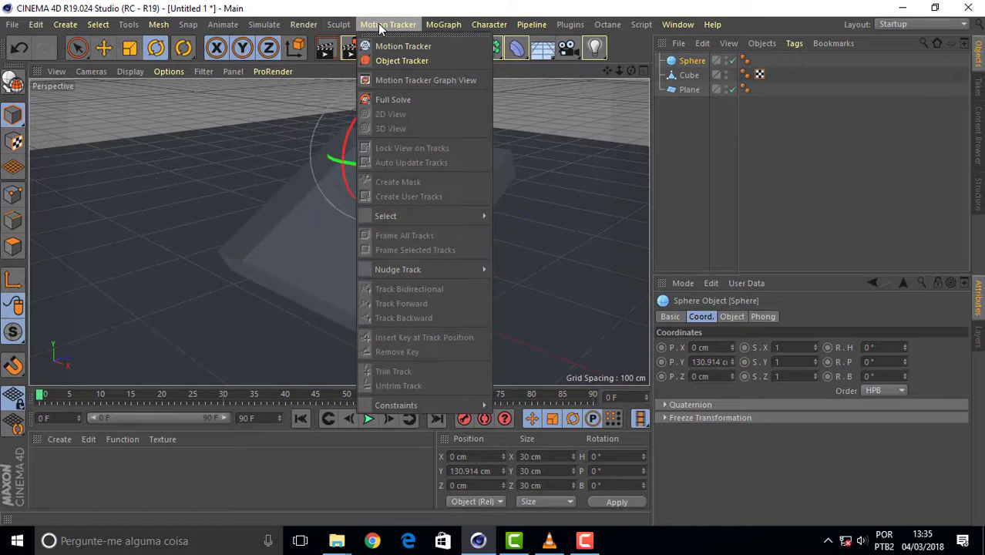
mouse_move(444, 24)
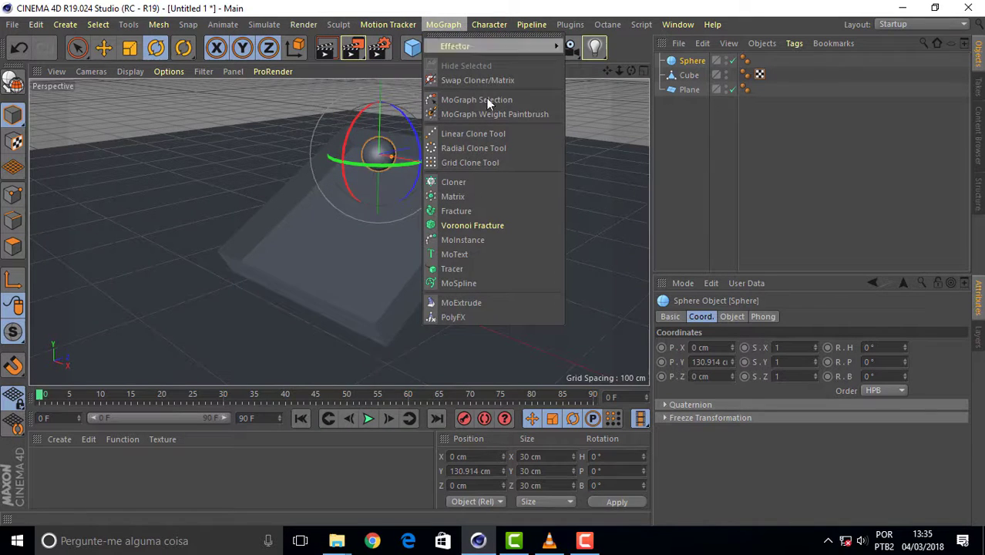
click(483, 178)
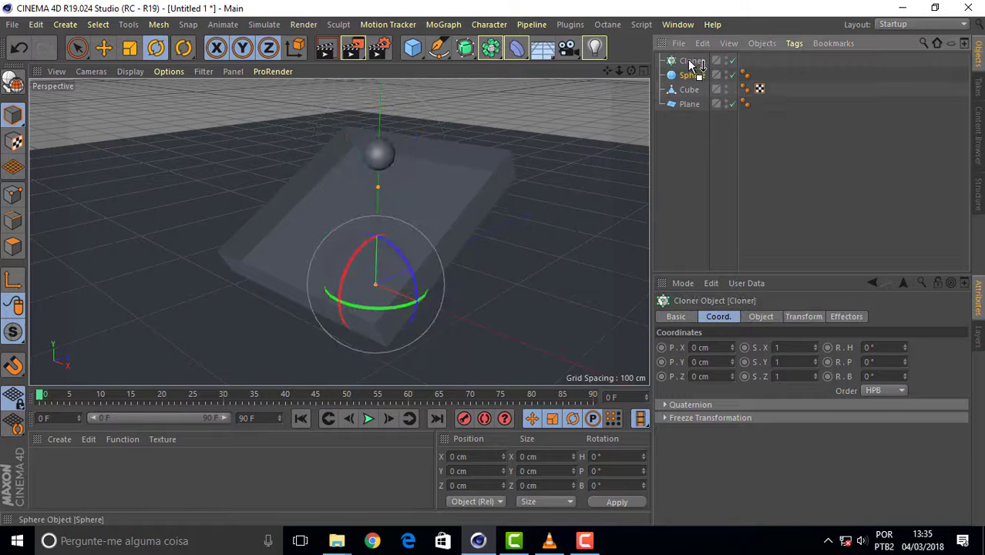
drag(695, 75, 692, 61)
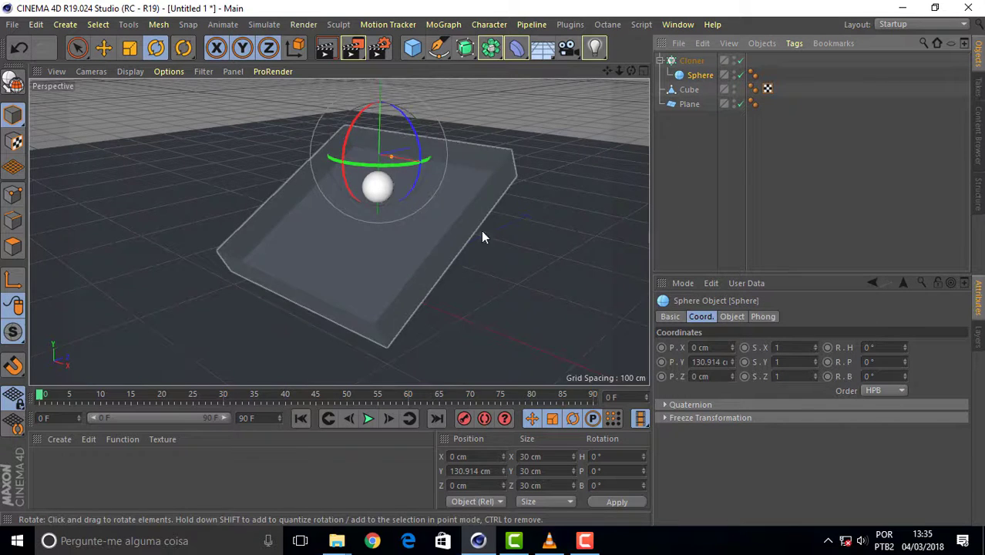
click(691, 61)
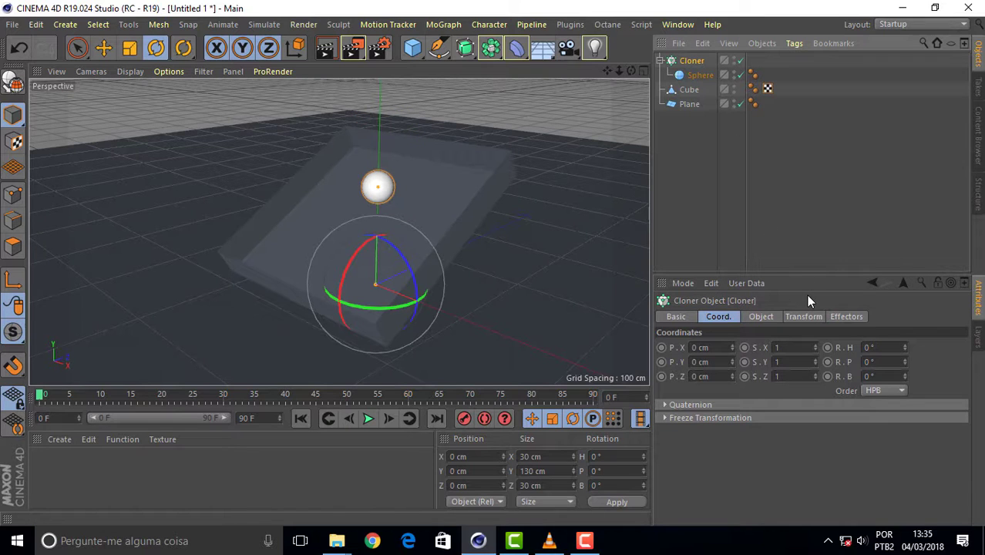
- Set the Cloner mode to Honeycomb Array with Y (XZ) orientation
click(676, 317)
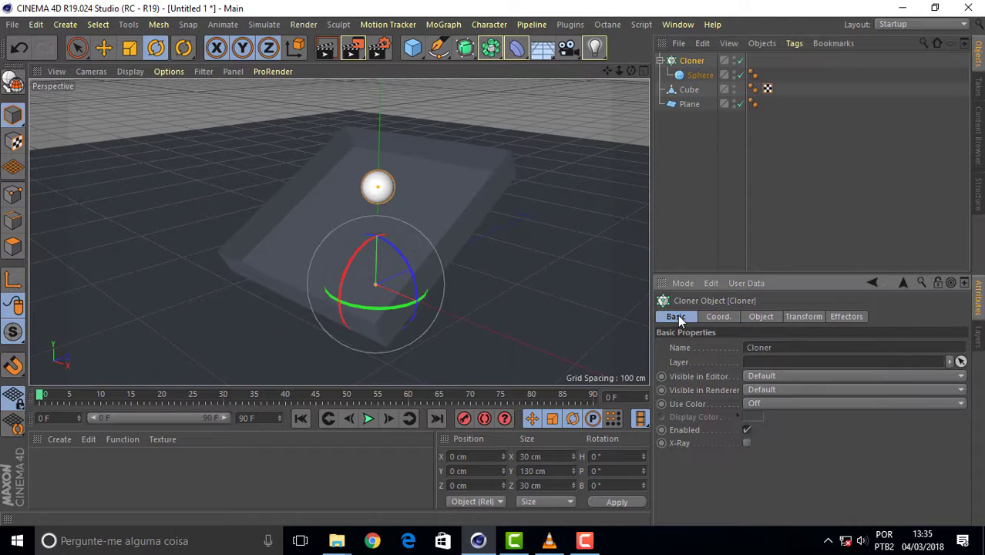
click(763, 316)
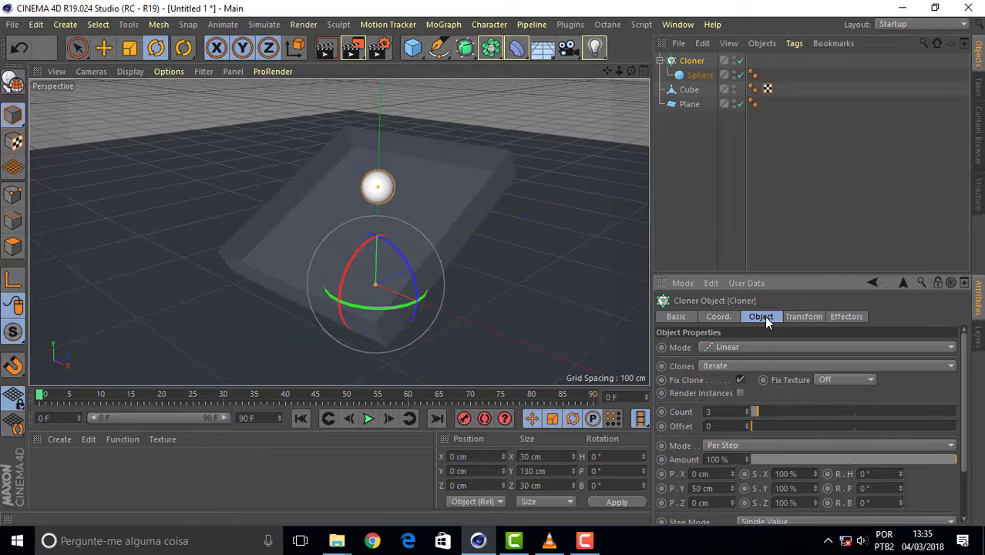
click(752, 350)
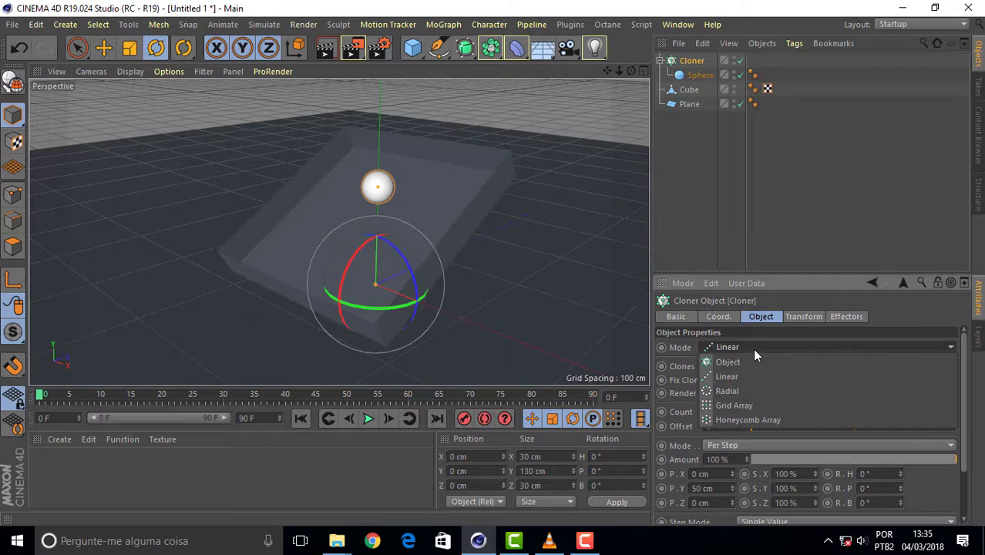
click(761, 421)
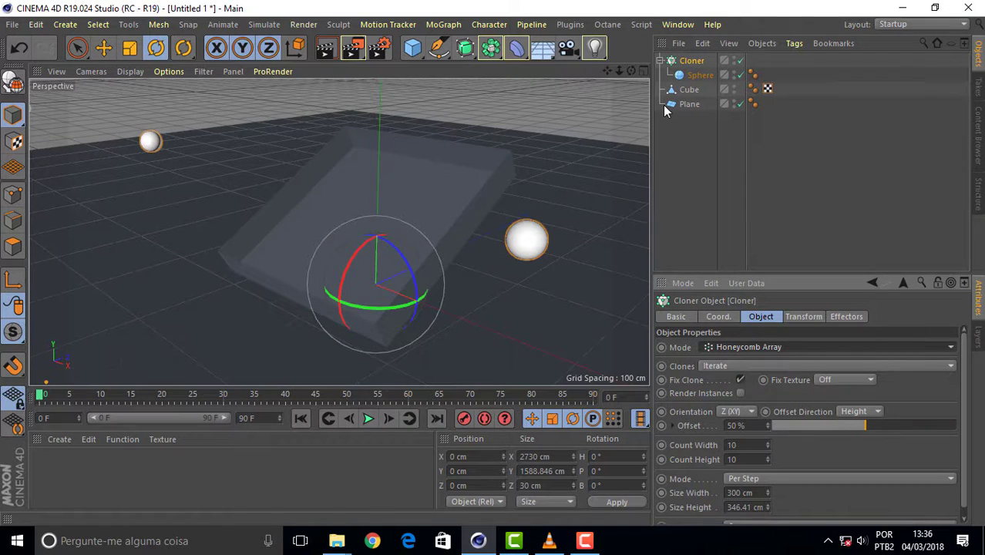
drag(630, 70, 585, 92)
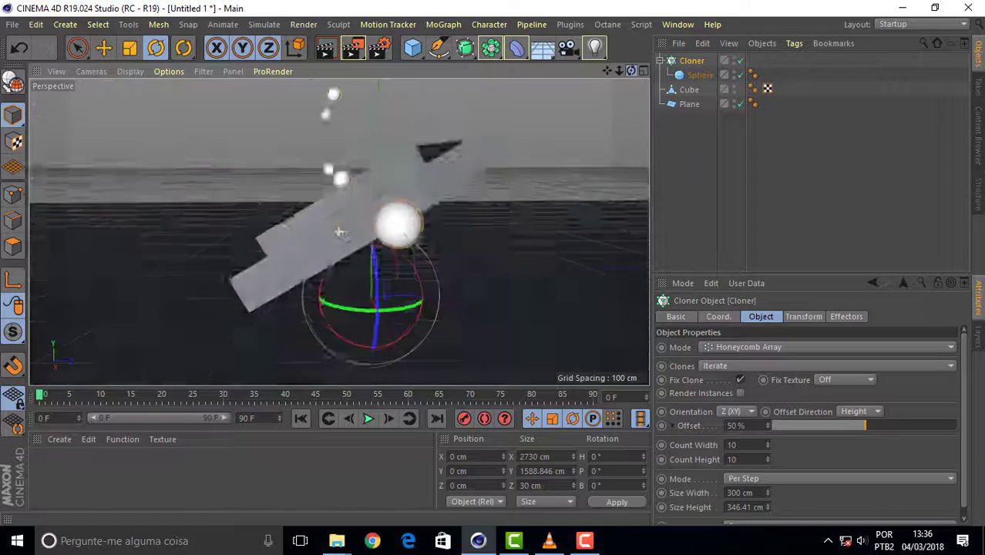
drag(339, 231, 338, 231)
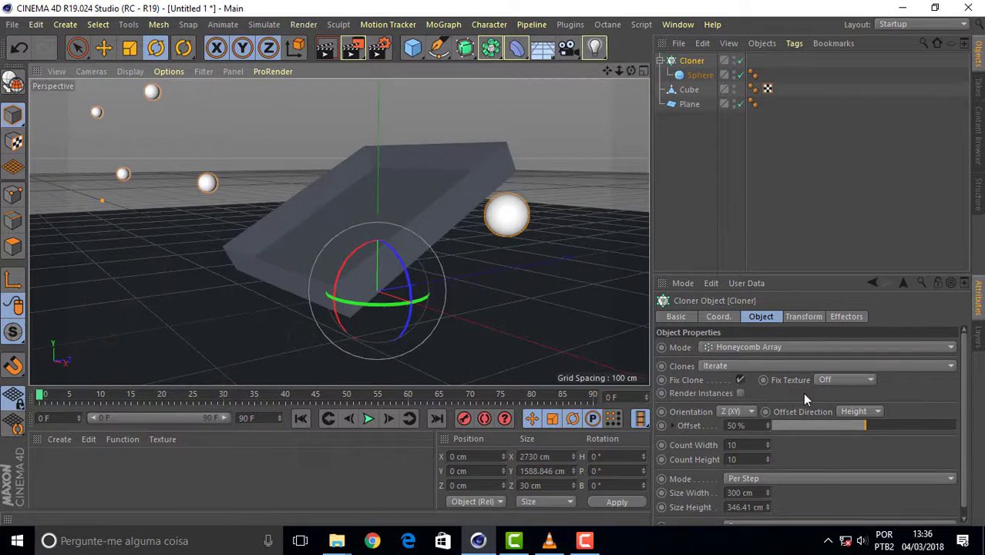
click(731, 412)
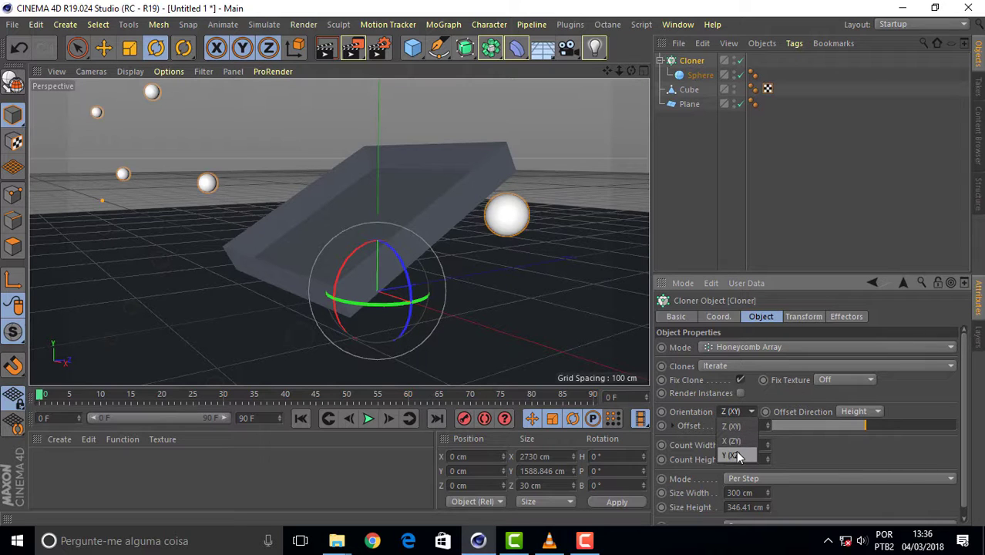
click(736, 455)
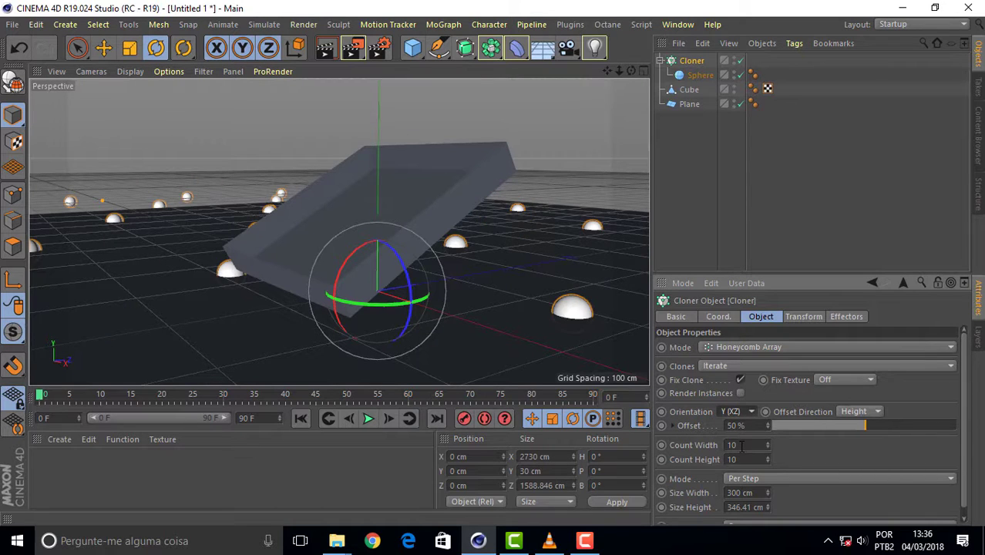
- Give the honeycomb 8 × 8 clones with 20 cm width and height spacing
double_click(746, 444)
text(8)
key(Return)
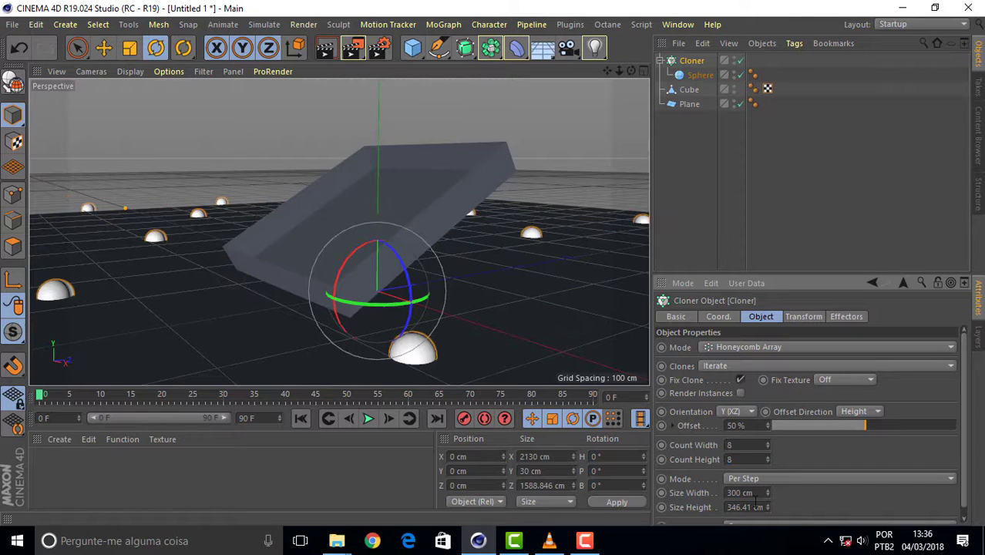
key(Return)
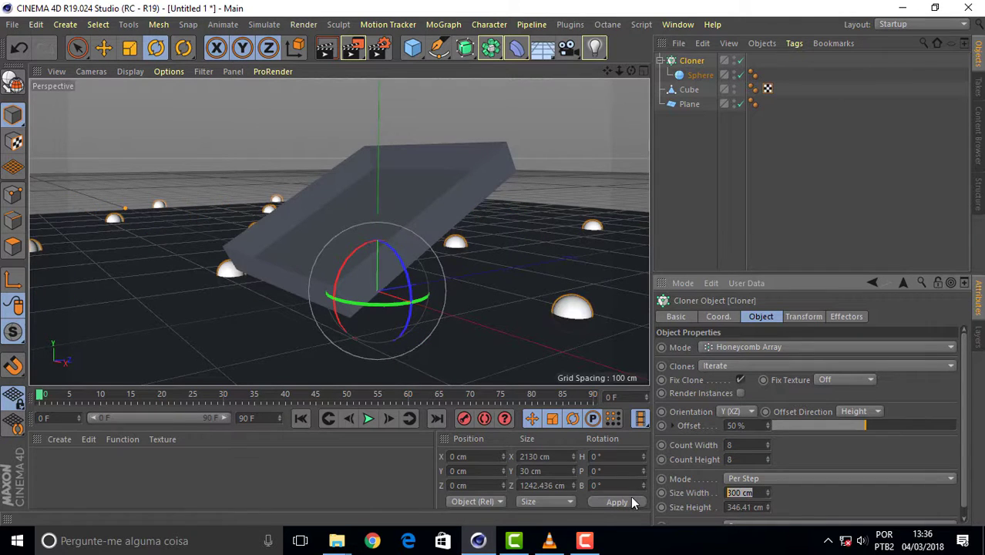
text(10)
text(1)
key(Return)
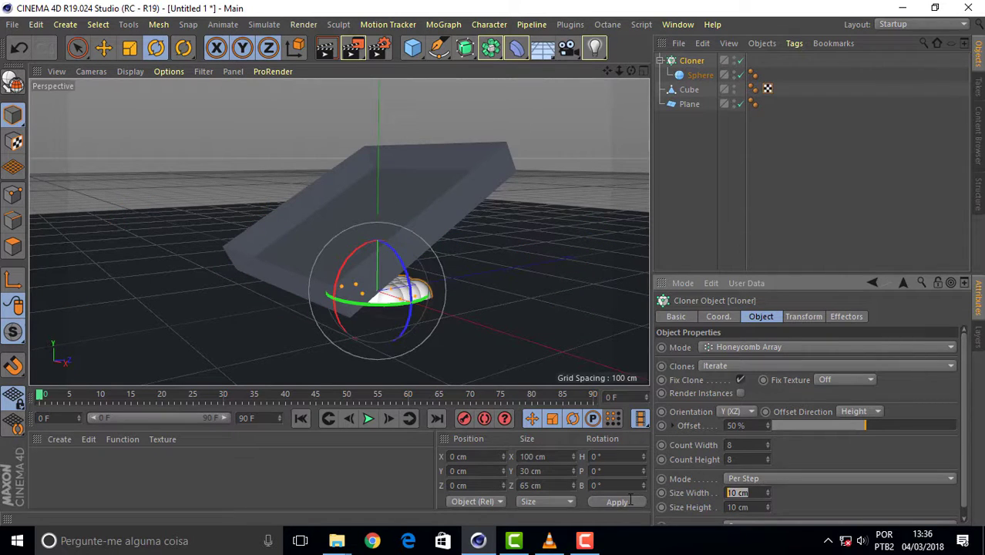
text(20)
key(Tab)
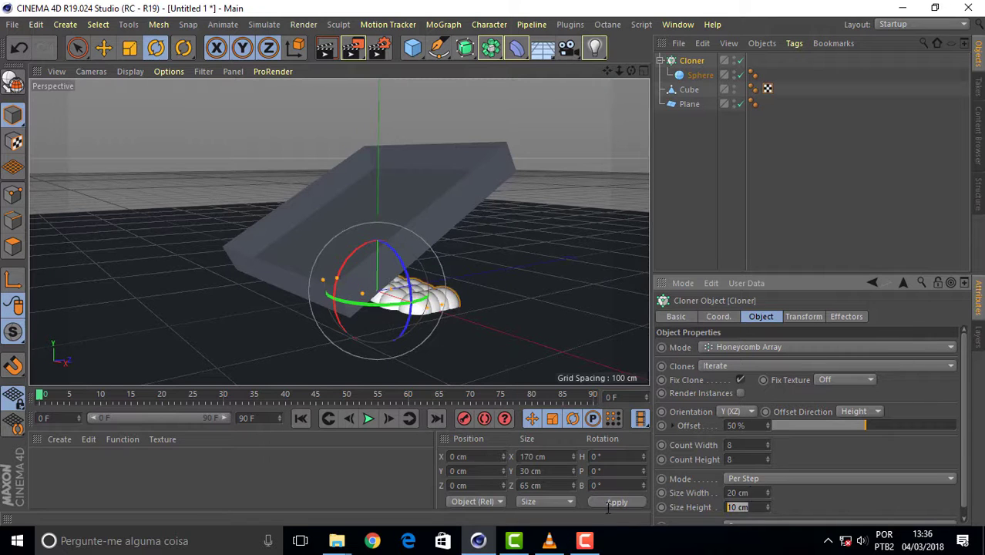
text(20)
key(Return)
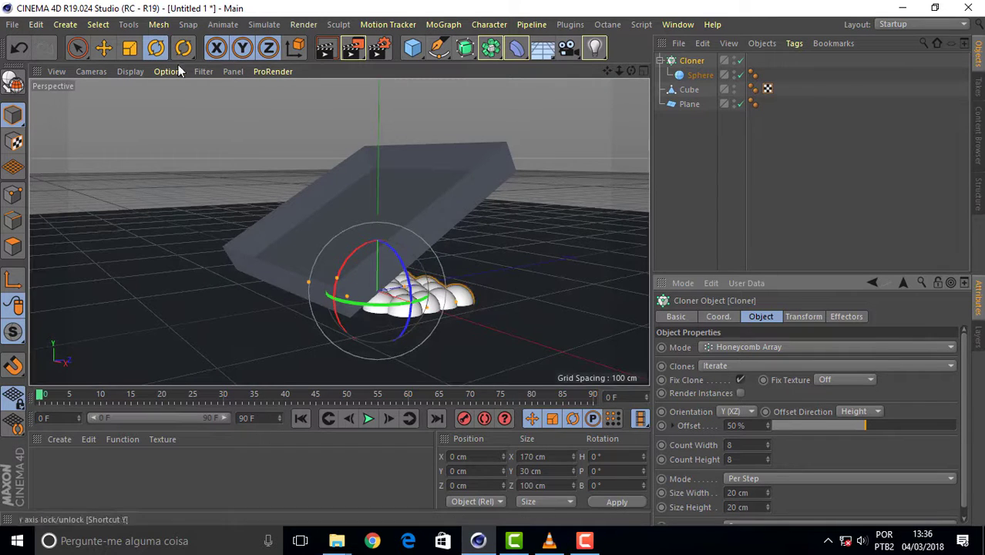
- Raise the sphere clones high above the tilted ramp along Y
click(104, 48)
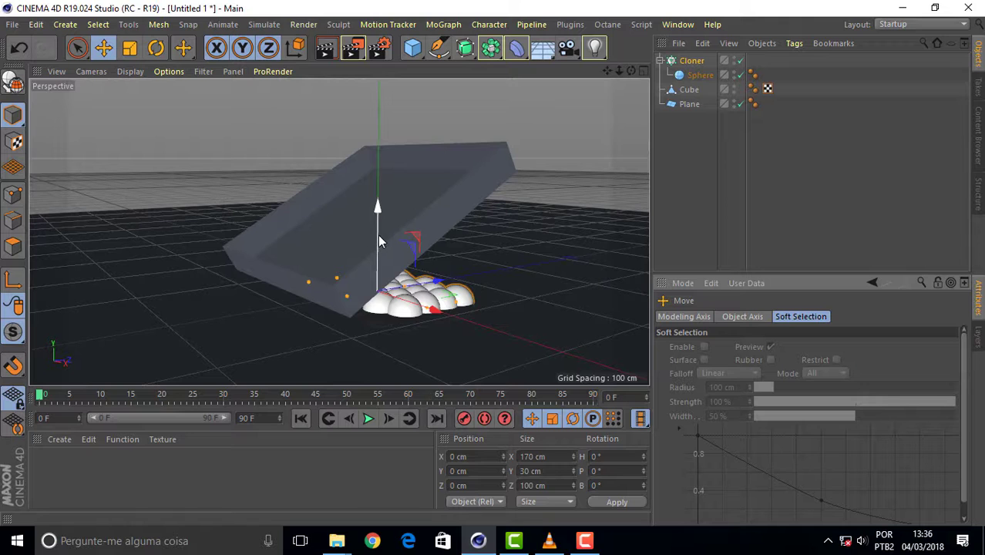
drag(378, 236, 371, 89)
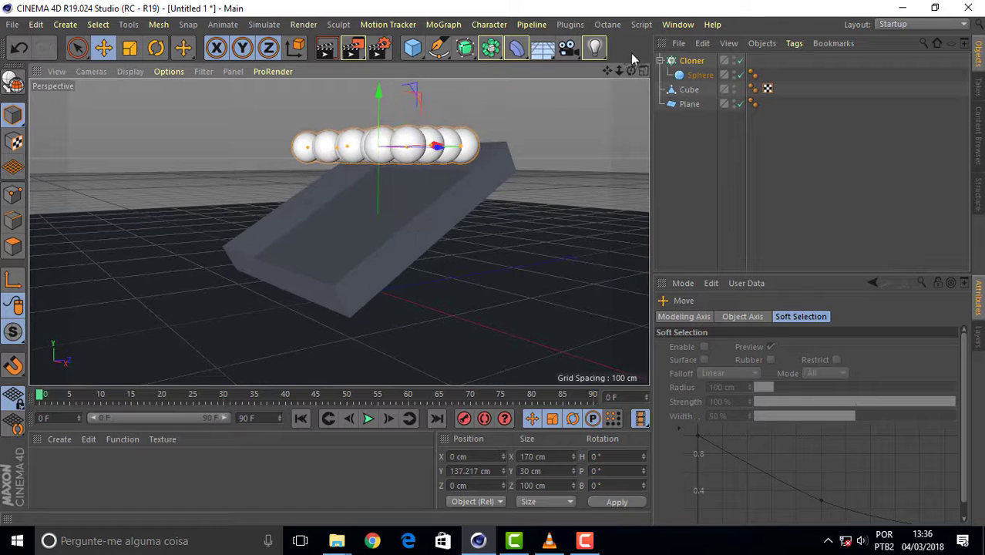
drag(635, 71, 635, 185)
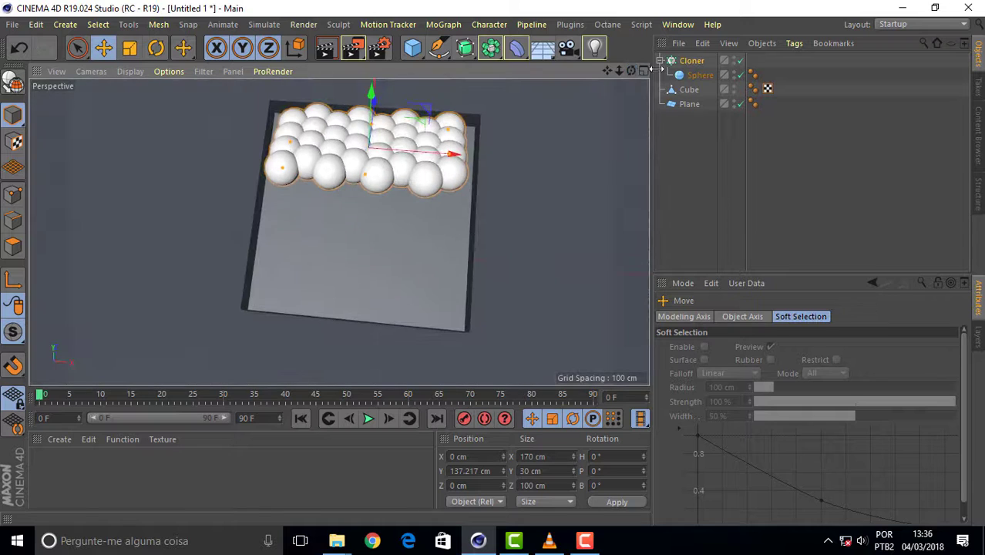
click(700, 75)
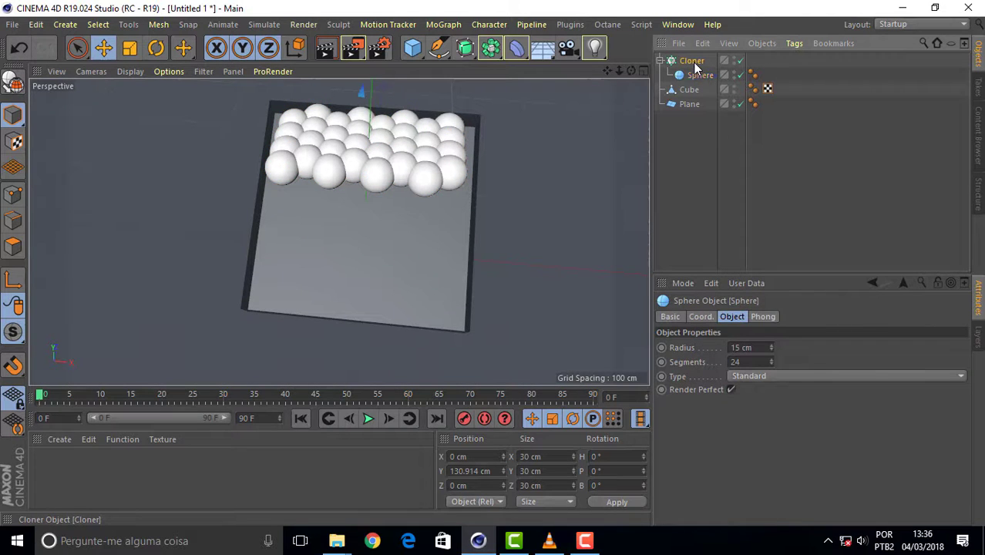
click(691, 61)
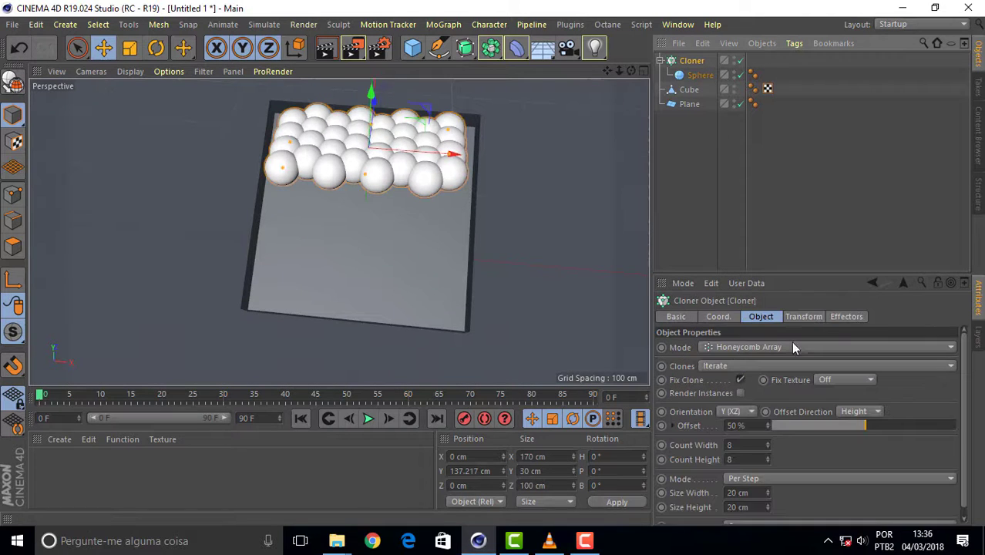
- Set clone spacing to 30 × 30 cm and the width count to 5
click(737, 493)
text(30)
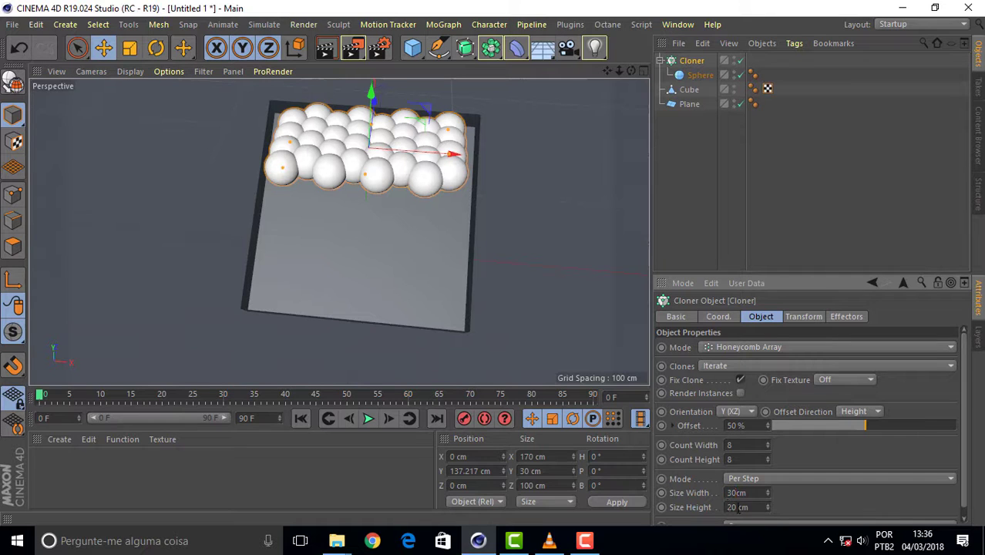
text(30)
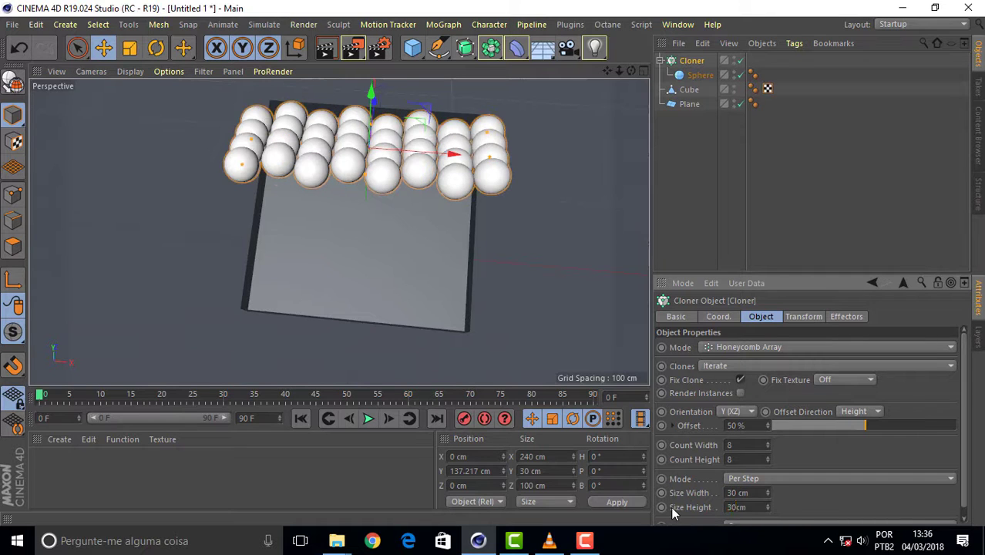
key(Return)
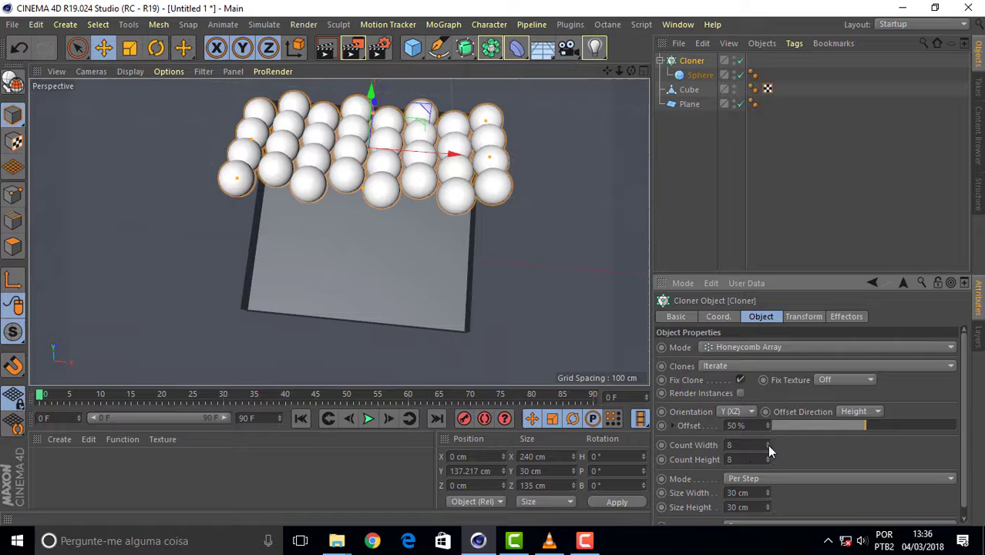
drag(768, 448, 767, 463)
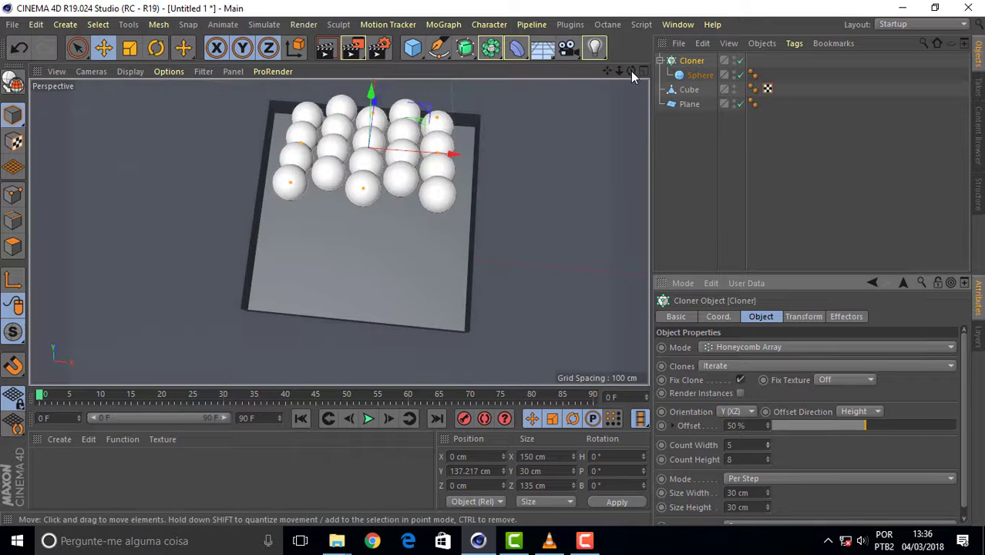
drag(630, 71, 585, 86)
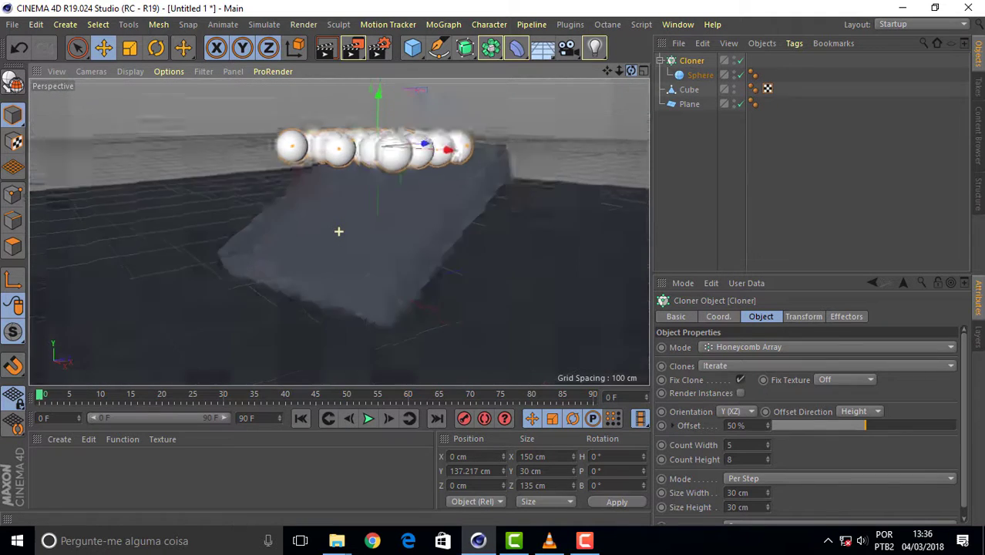
drag(339, 231, 339, 231)
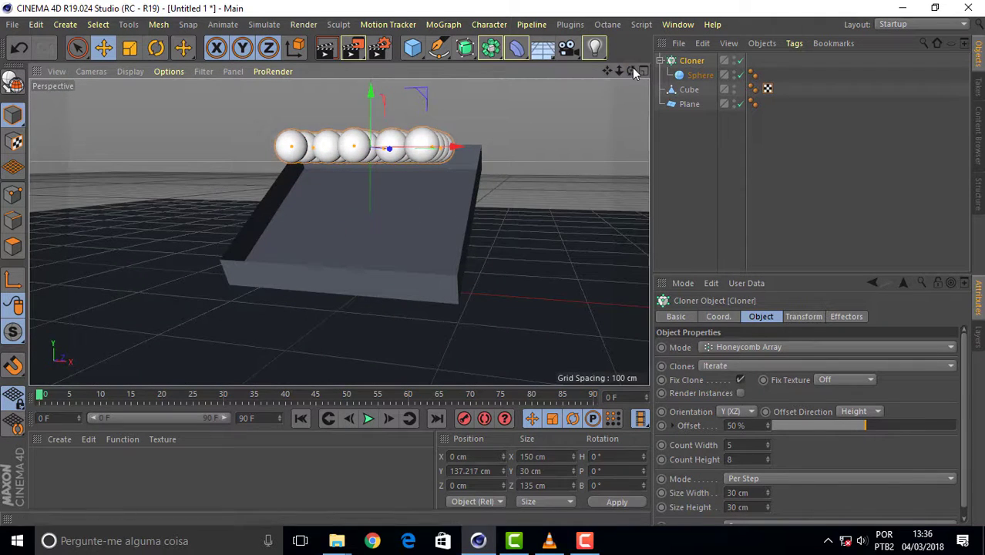
mouse_move(631, 71)
mouse_down()
mouse_move(340, 231)
mouse_move(271, 66)
mouse_up()
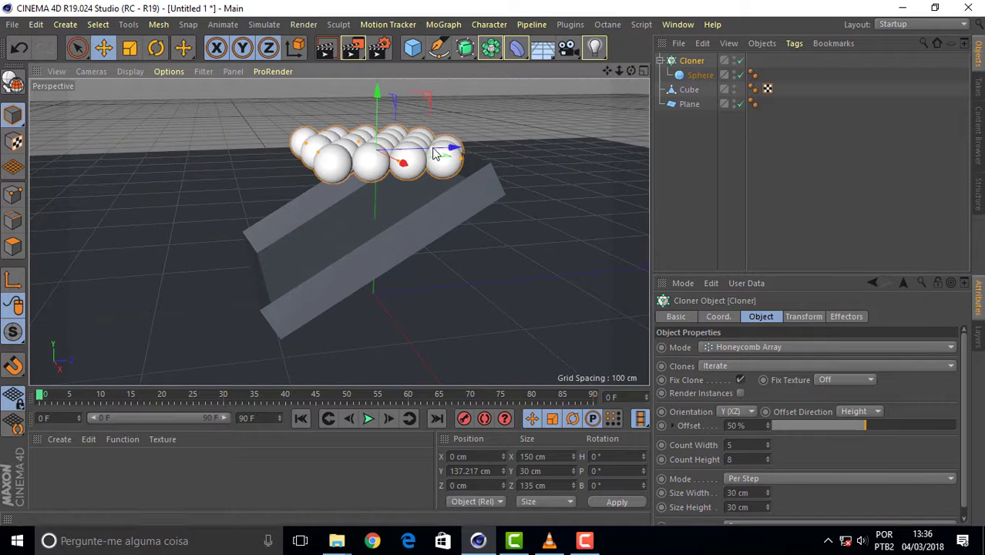
drag(450, 149, 423, 154)
key(ctrl+z)
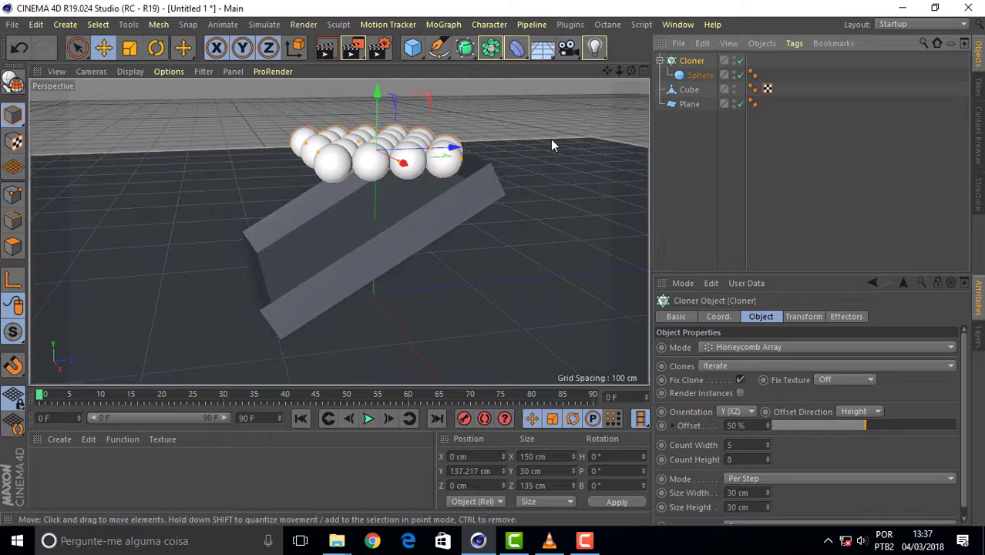
- Undo an accidental stretch of the clone array and inspect the box ramp's coordinates
drag(434, 152, 477, 154)
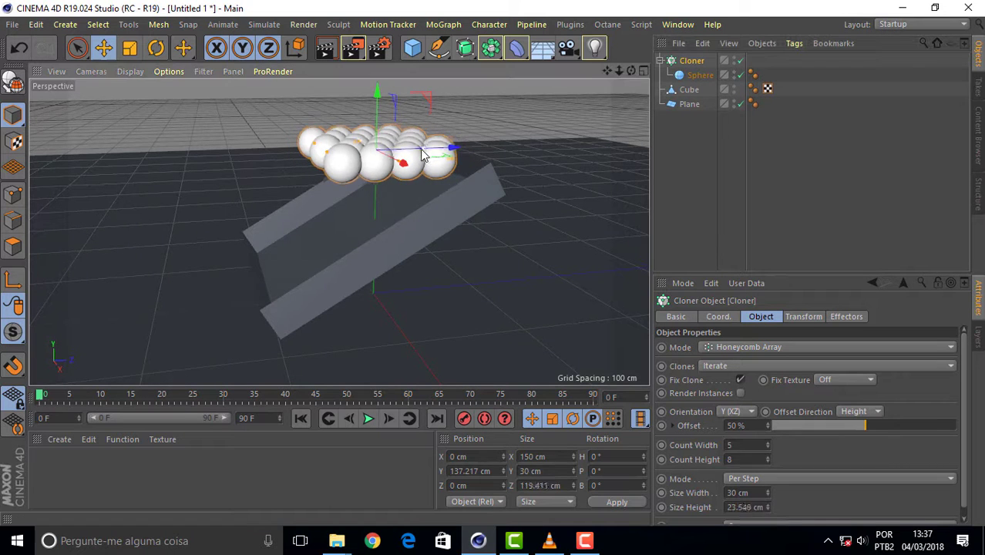
key(ctrl+z)
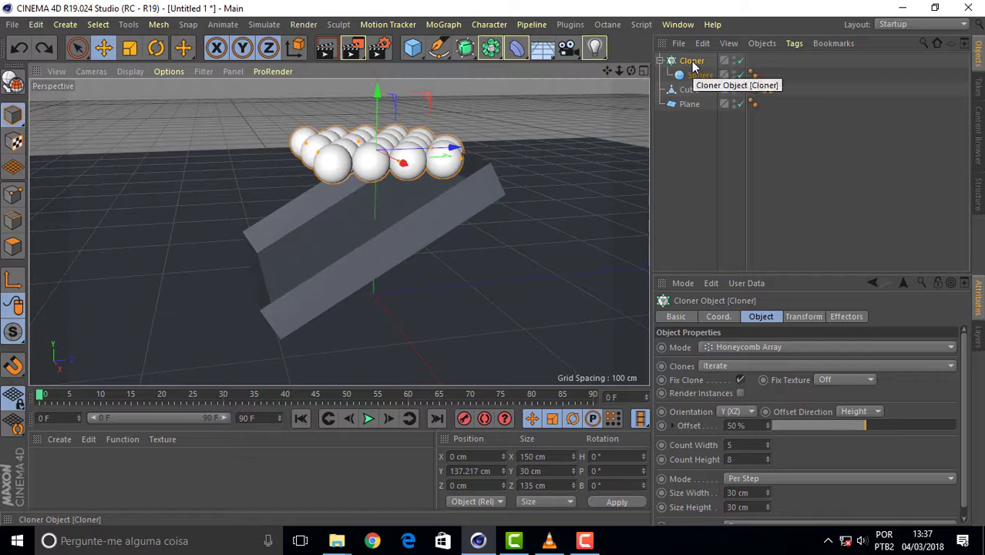
click(712, 174)
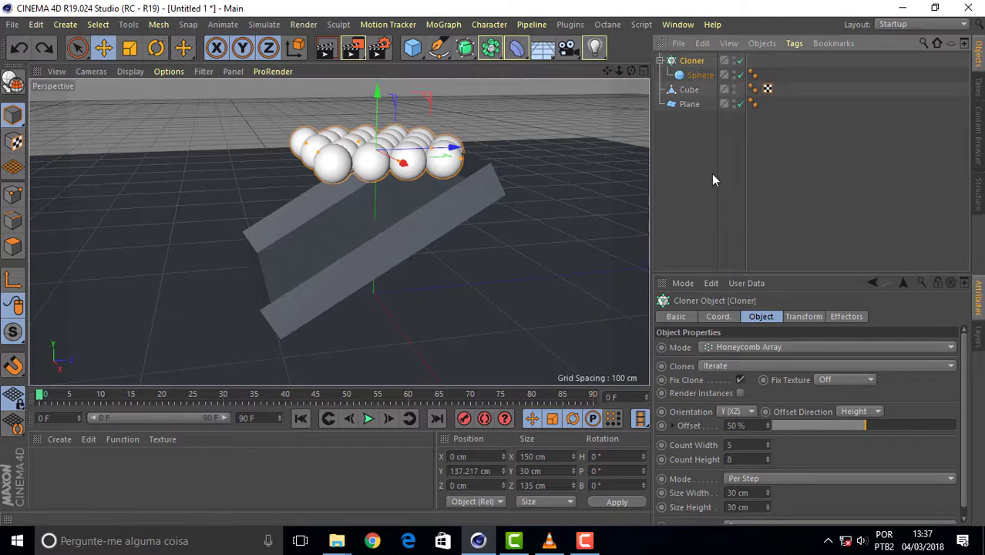
click(691, 61)
key(ctrl+z)
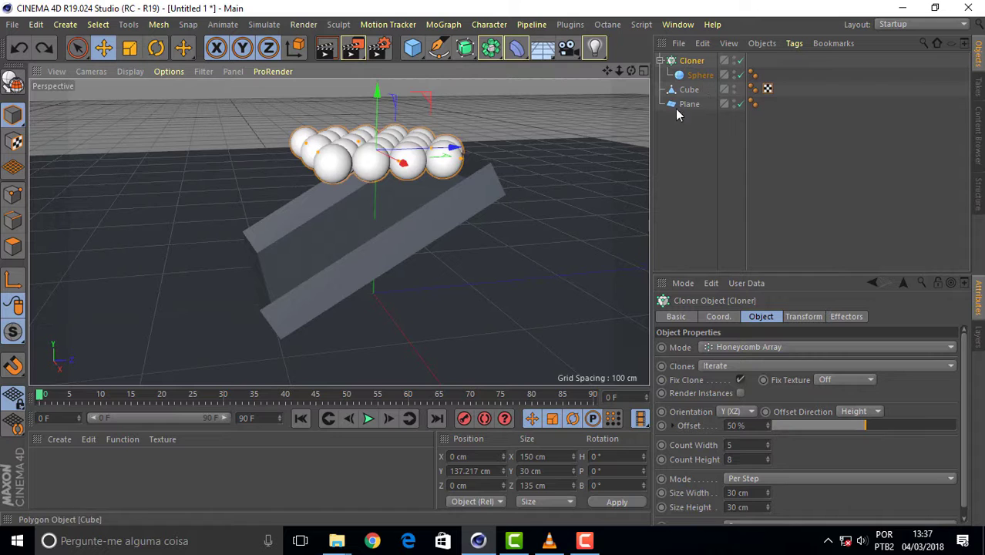
click(690, 92)
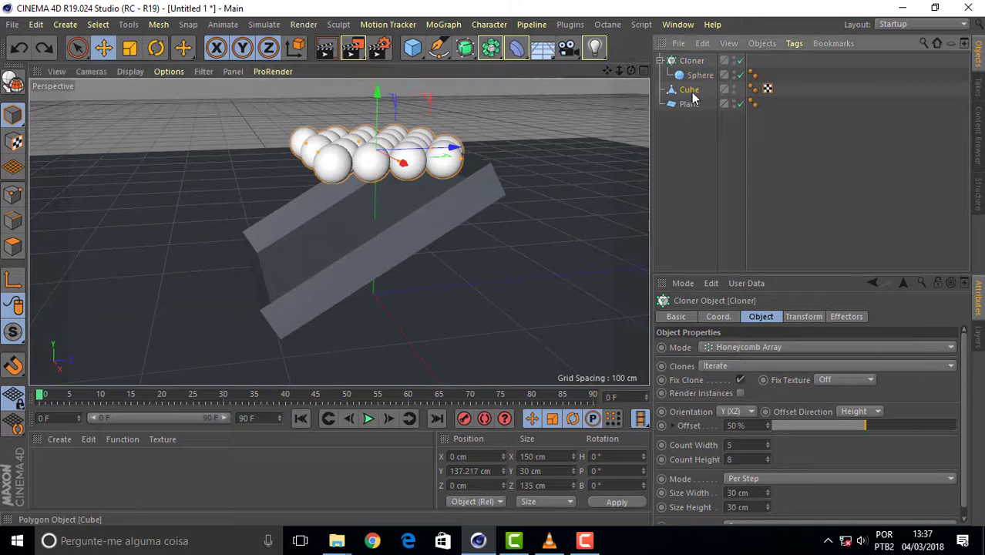
click(691, 91)
click(700, 316)
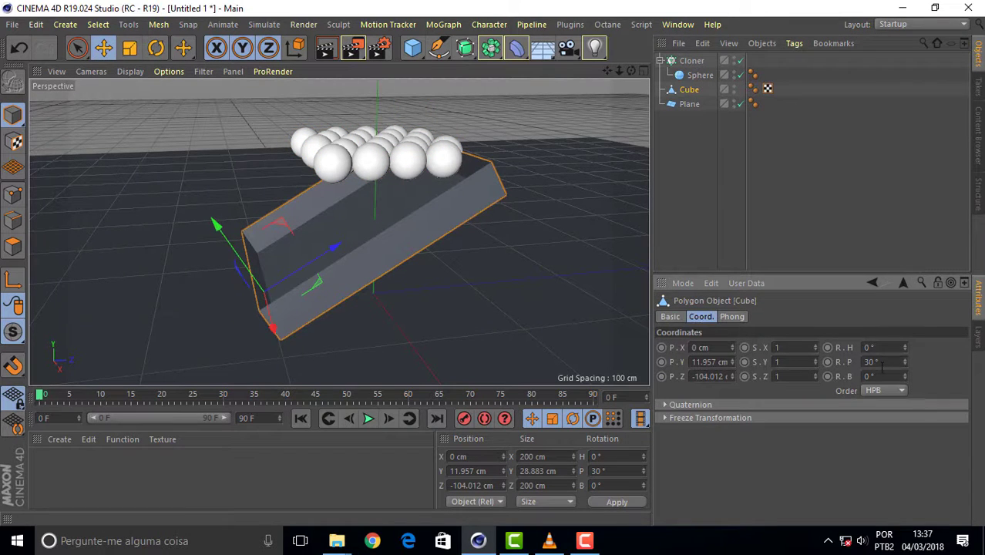
- Set the sphere cloner's pitch rotation to 30° to match the ramp
click(692, 60)
click(882, 362)
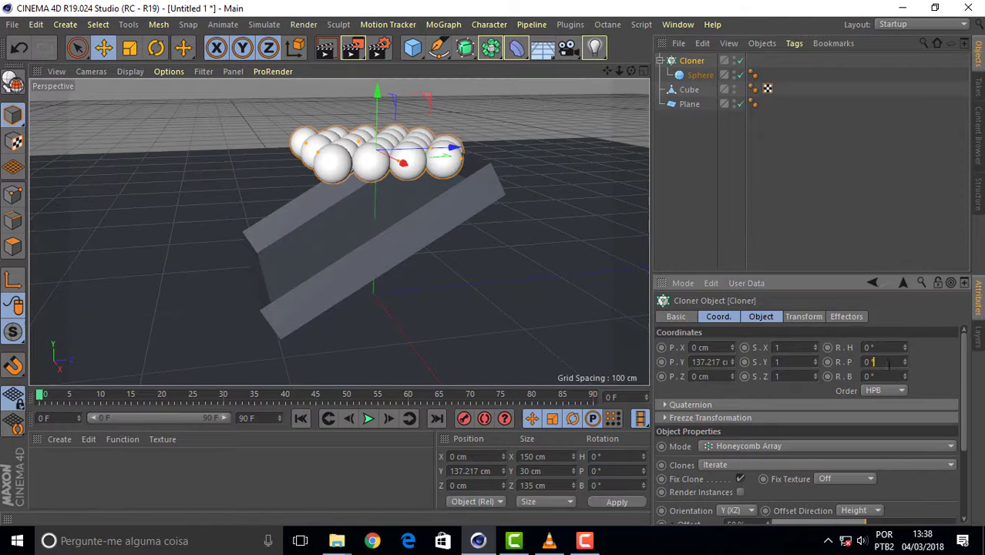
text(30)
key(Return)
- Shift the sphere cloner 8 cm along X so it sits over the box
drag(630, 70, 586, 85)
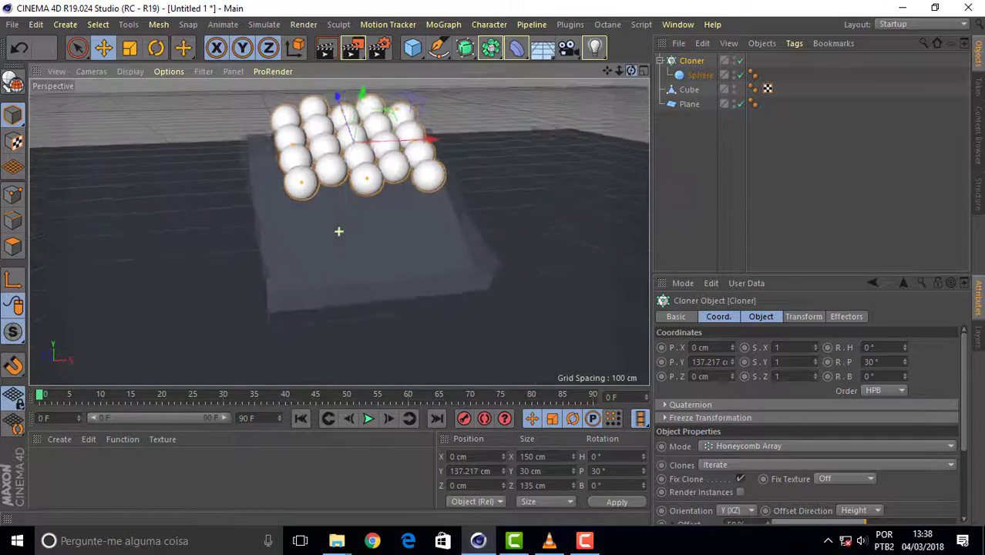
drag(586, 85, 692, 208)
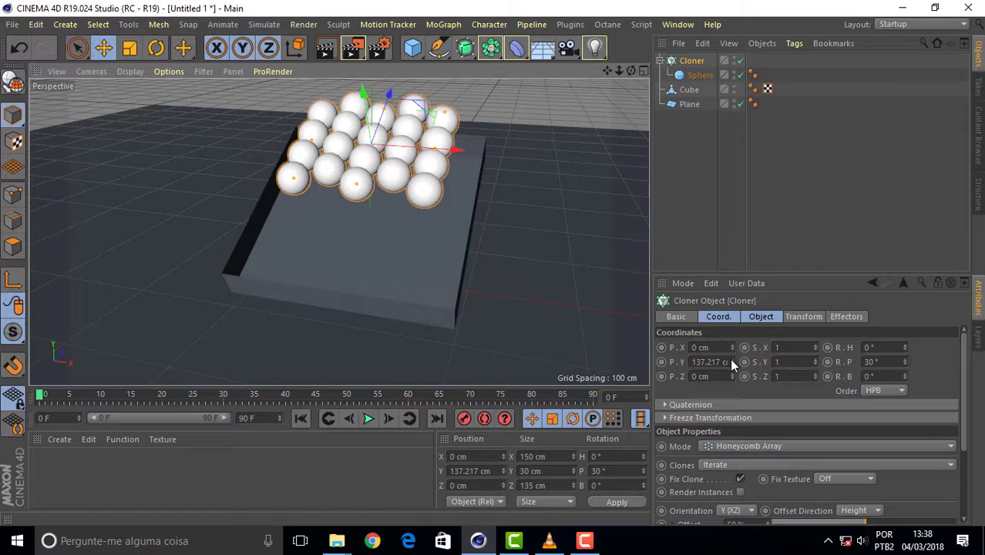
mouse_move(730, 344)
mouse_down()
mouse_move(740, 344)
mouse_move(730, 362)
mouse_move(670, 202)
mouse_up()
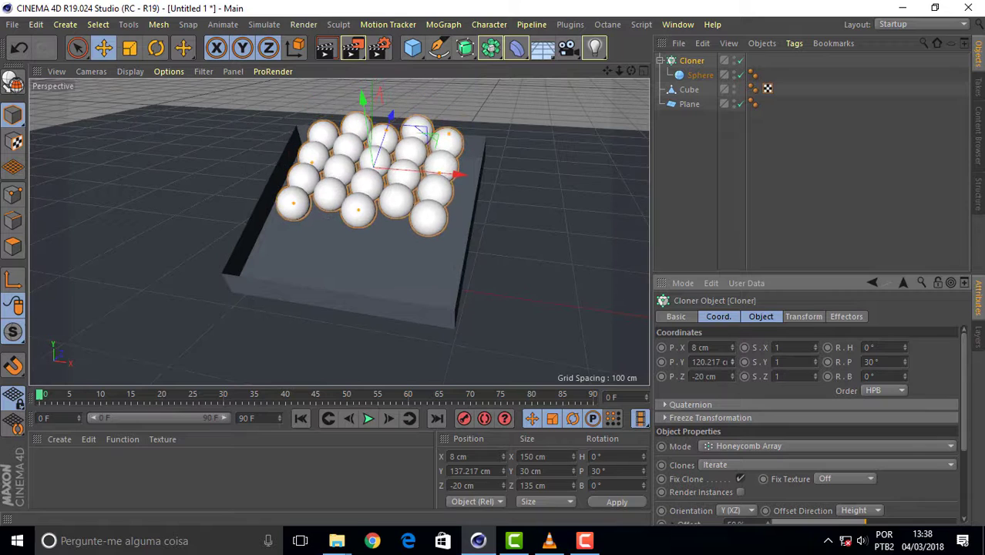
mouse_move(630, 70)
mouse_down()
mouse_move(586, 100)
mouse_move(619, 126)
mouse_up()
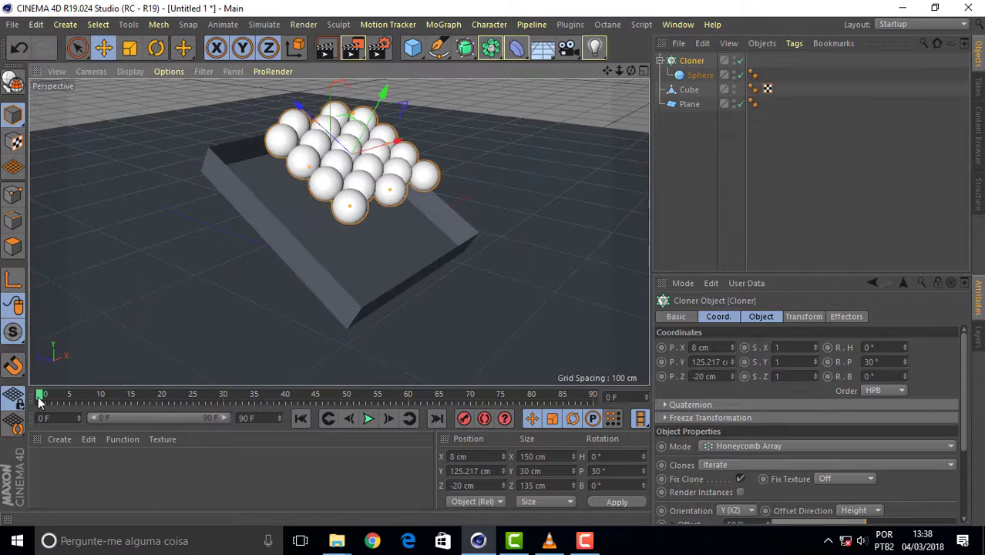
- Set the animation end to 120 frames and scrub the playhead to frame 79
mouse_move(45, 399)
mouse_down()
mouse_move(347, 399)
mouse_move(409, 418)
mouse_up()
text(120)
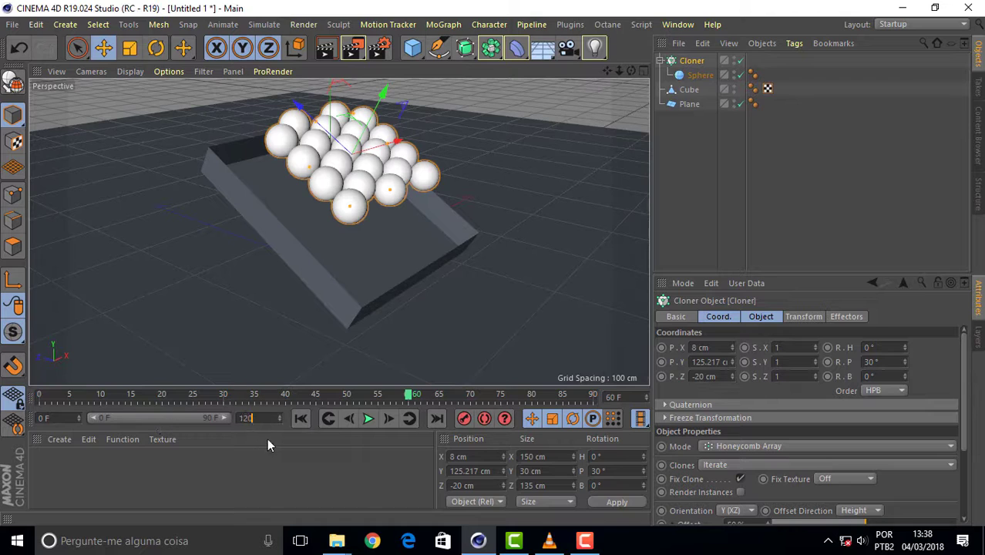
key(Return)
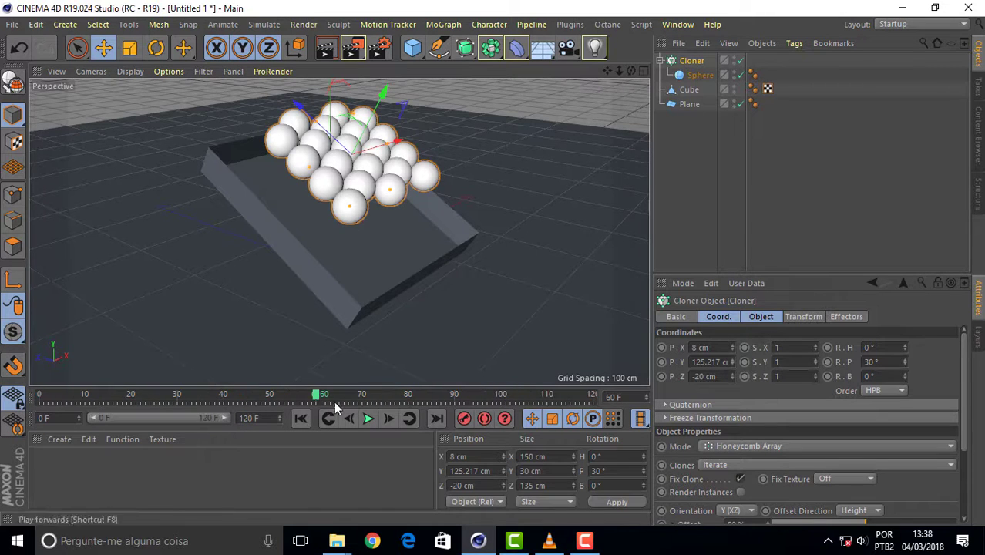
drag(335, 403, 407, 402)
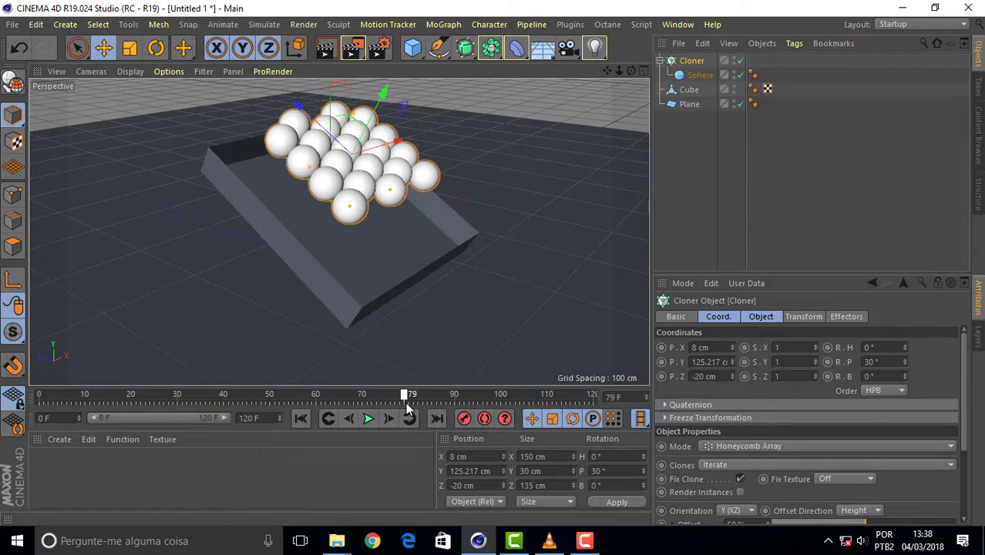
- With Autokeying on, record a keyframe of the box ramp at frame 80
click(374, 291)
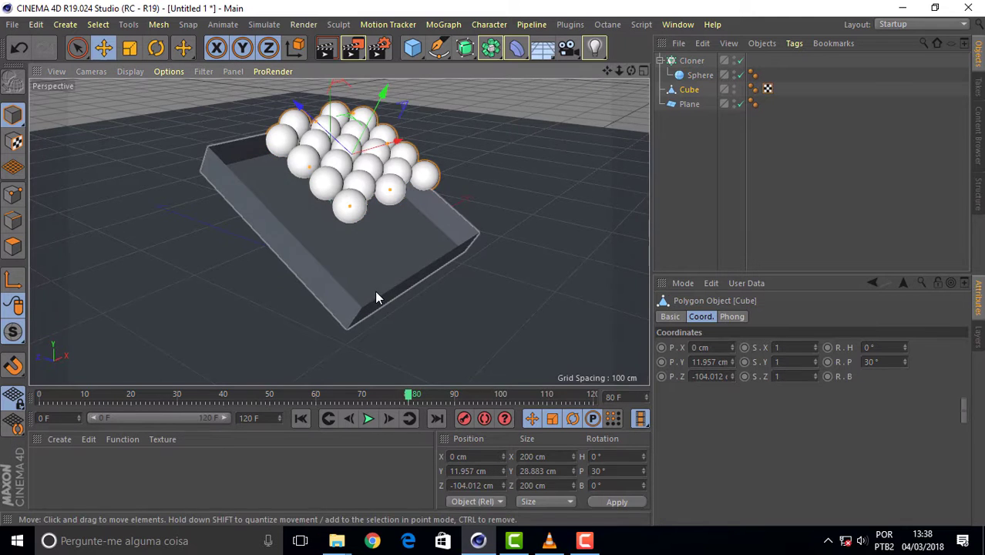
click(485, 419)
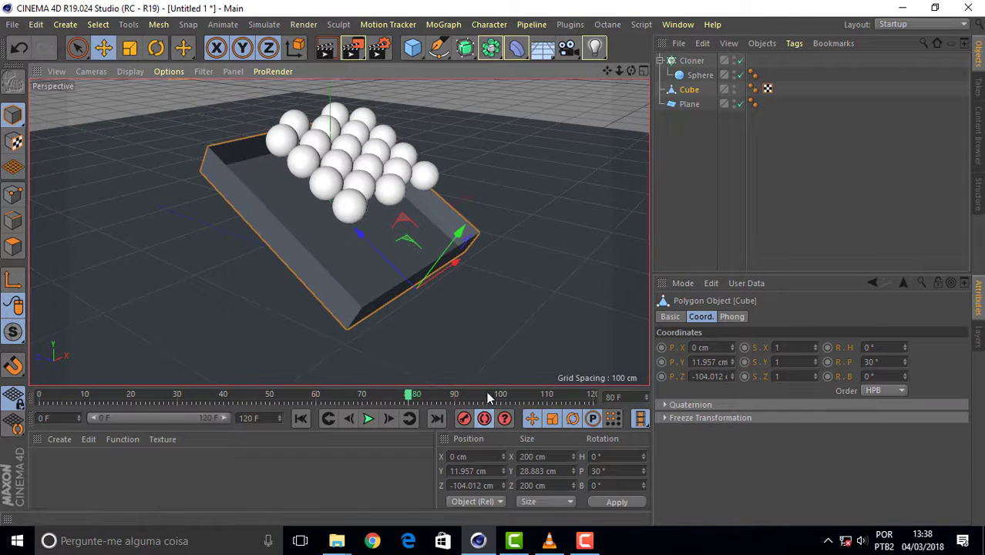
click(464, 420)
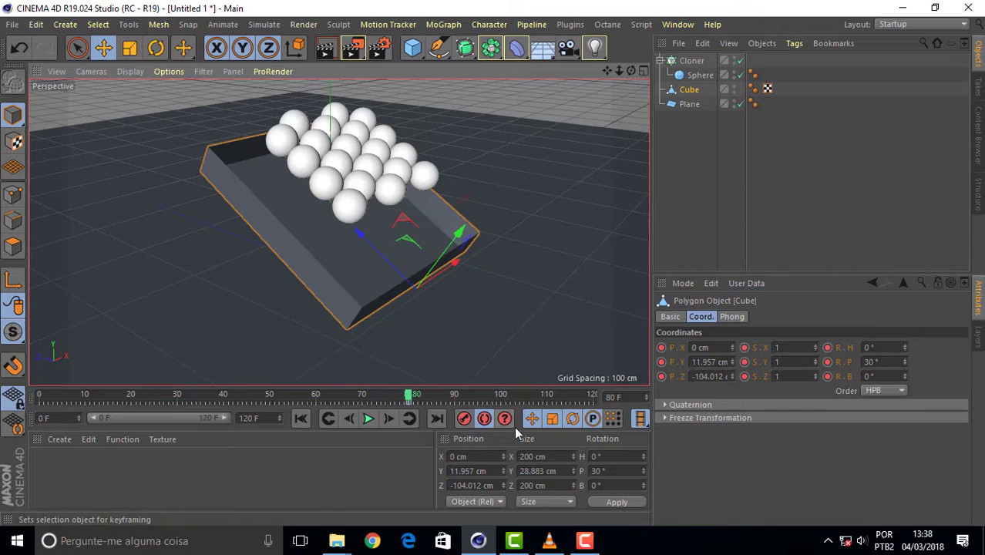
- At frame 90, rotate the box ramp up to about 100°, preview it, and return to frame 0
click(156, 47)
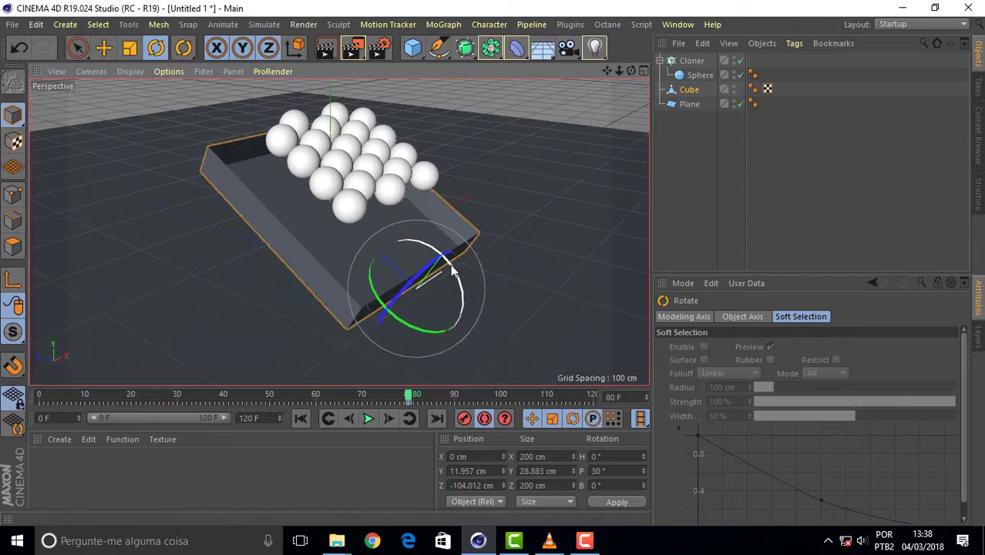
mouse_move(455, 269)
mouse_down()
mouse_move(525, 371)
mouse_move(583, 365)
mouse_move(503, 341)
mouse_move(475, 315)
mouse_move(490, 340)
mouse_move(475, 352)
mouse_move(484, 348)
mouse_up()
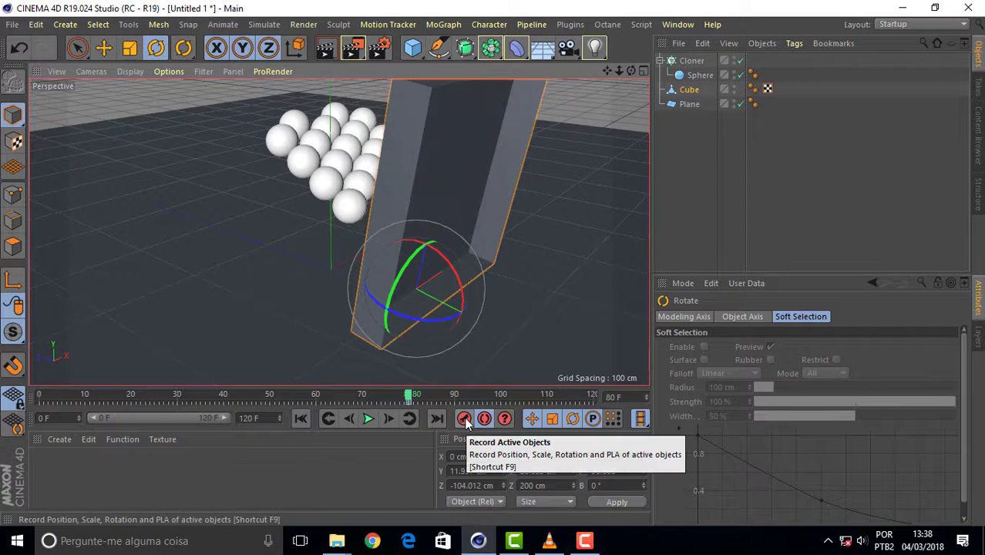
mouse_move(409, 397)
mouse_down()
mouse_move(365, 400)
mouse_move(463, 416)
mouse_up()
key(ctrl+z)
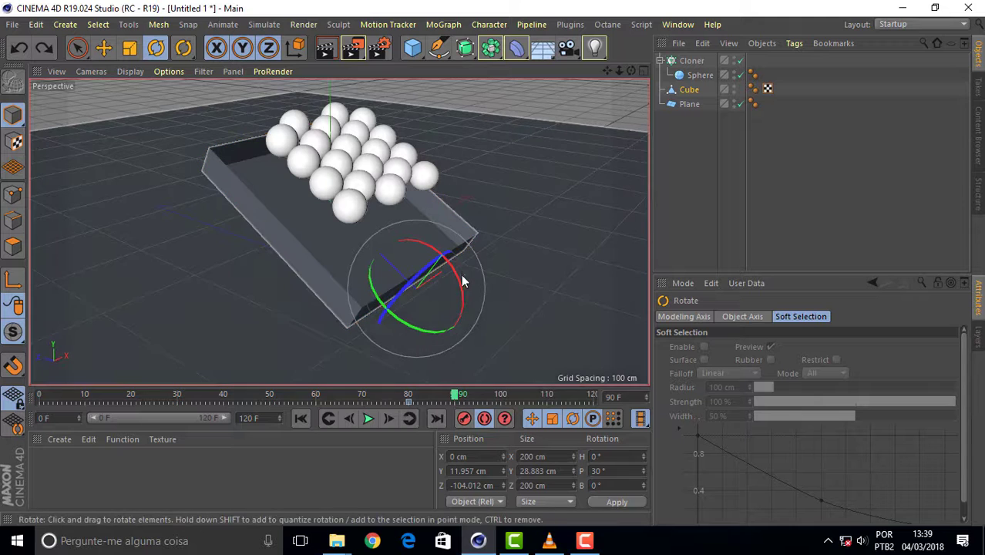
drag(461, 281, 510, 385)
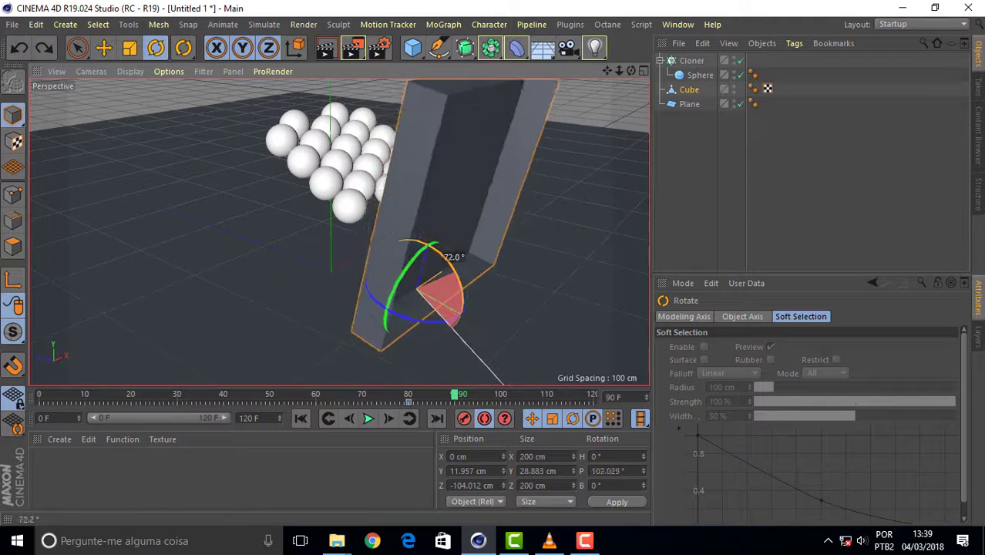
drag(510, 384, 462, 308)
drag(457, 396, 483, 396)
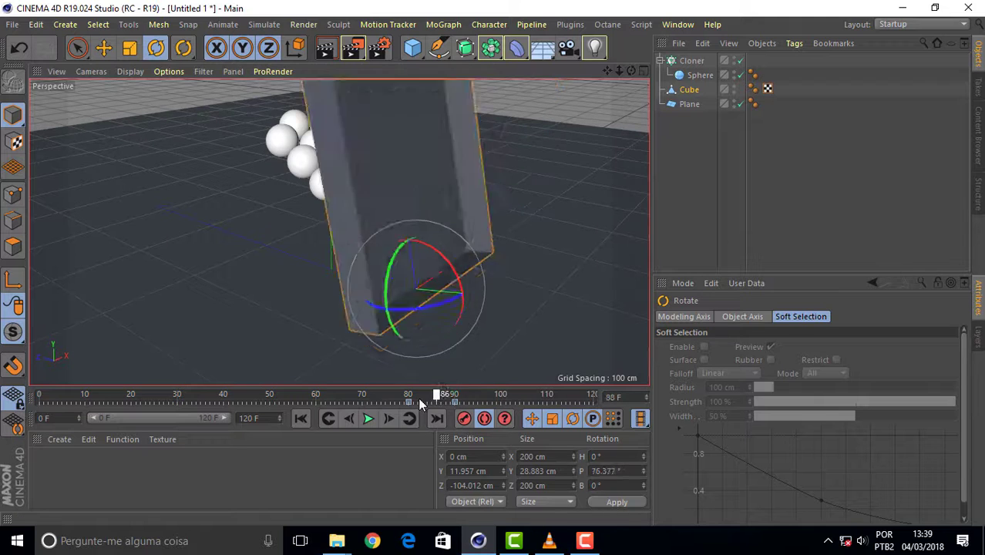
key(shift+f)
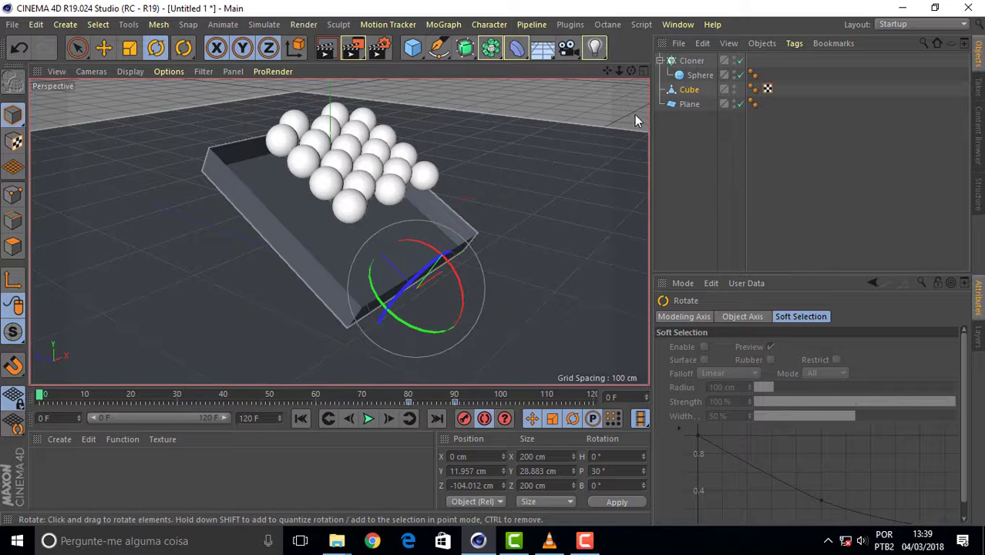
- Add a Collider Body tag to the floor plane
click(689, 104)
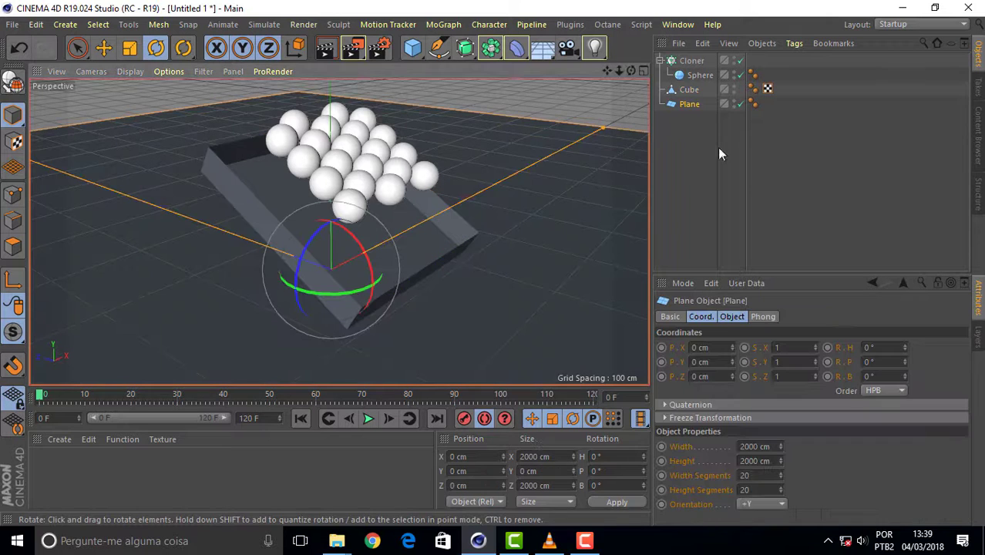
click(688, 90)
click(690, 104)
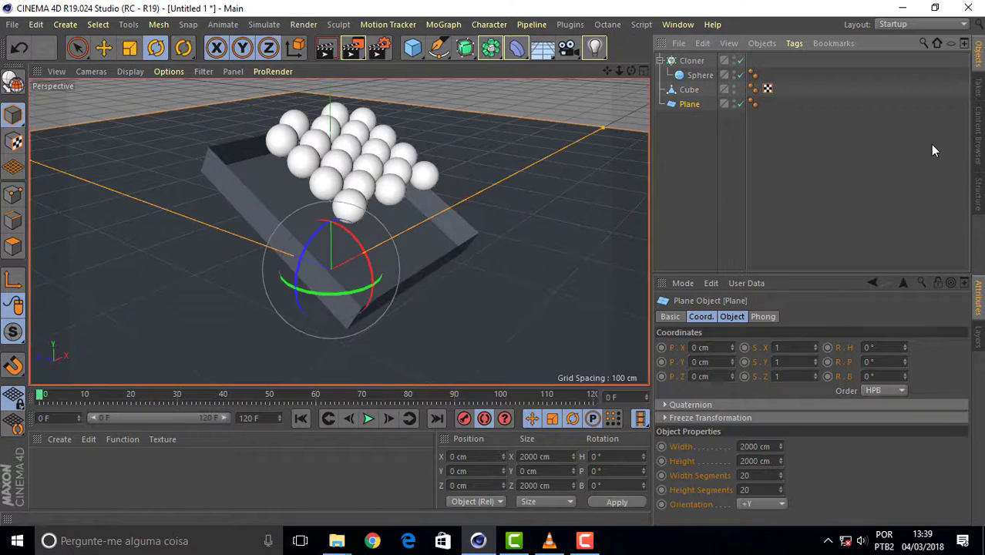
right_click(690, 105)
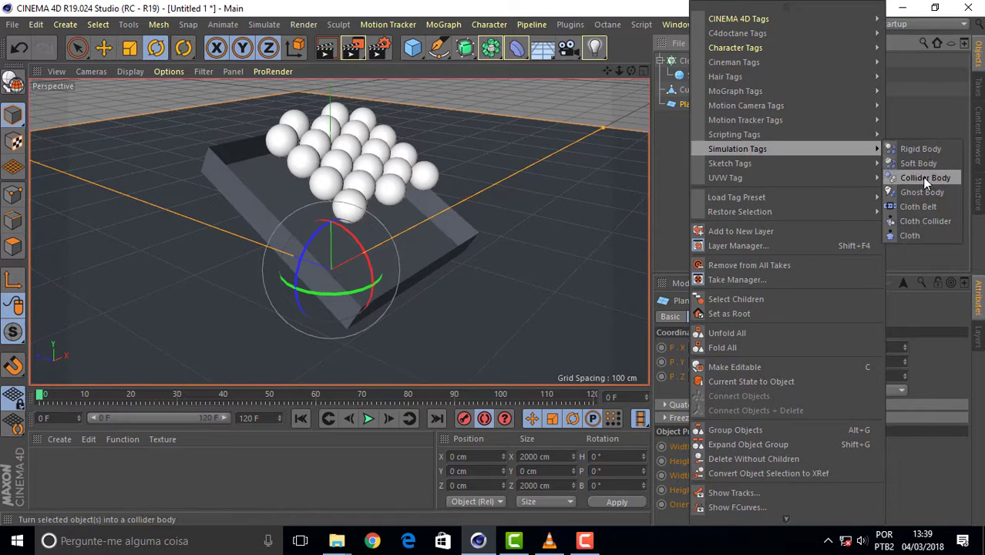
click(922, 178)
- Add a Collider Body tag to the box ramp
click(689, 90)
right_click(689, 89)
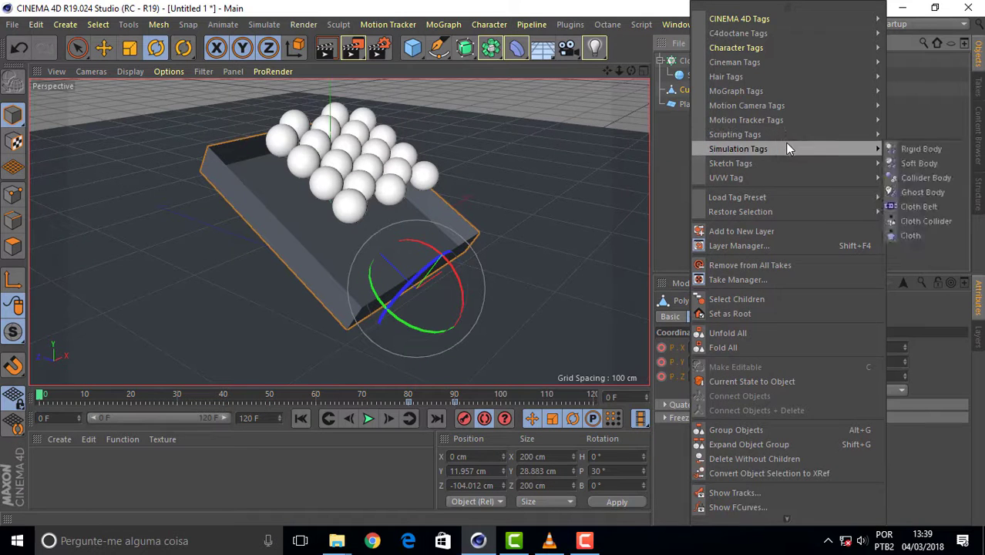
click(843, 149)
right_click(690, 90)
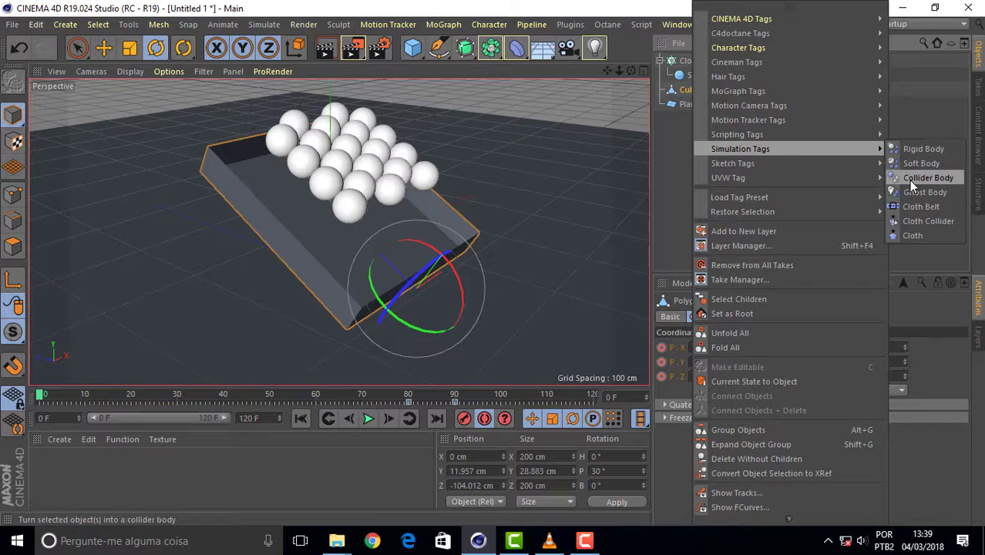
click(910, 181)
- Give the cloner a Rigid Body tag with Inherit Tag 'Apply Tag to Children' and Individual Elements 'All'
click(689, 62)
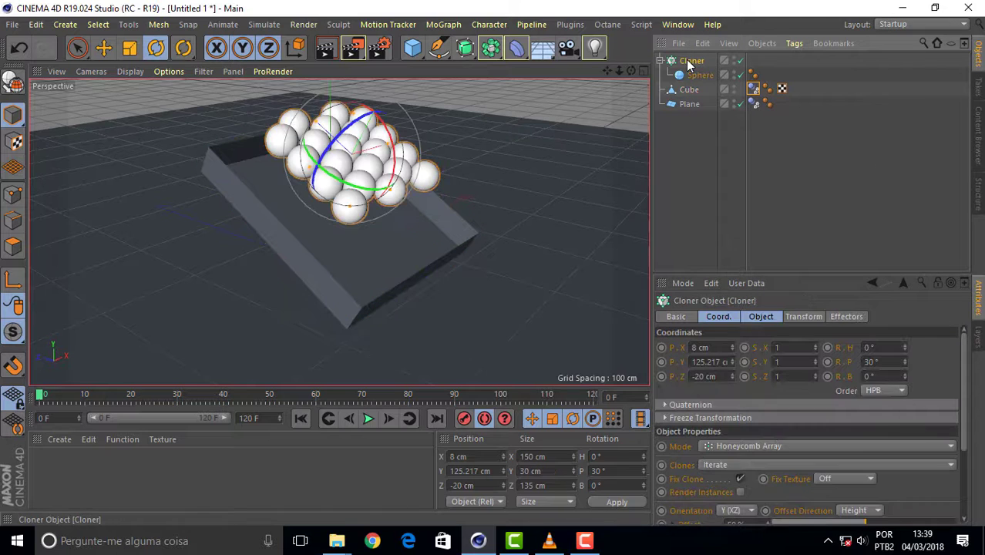
right_click(696, 66)
mouse_move(742, 149)
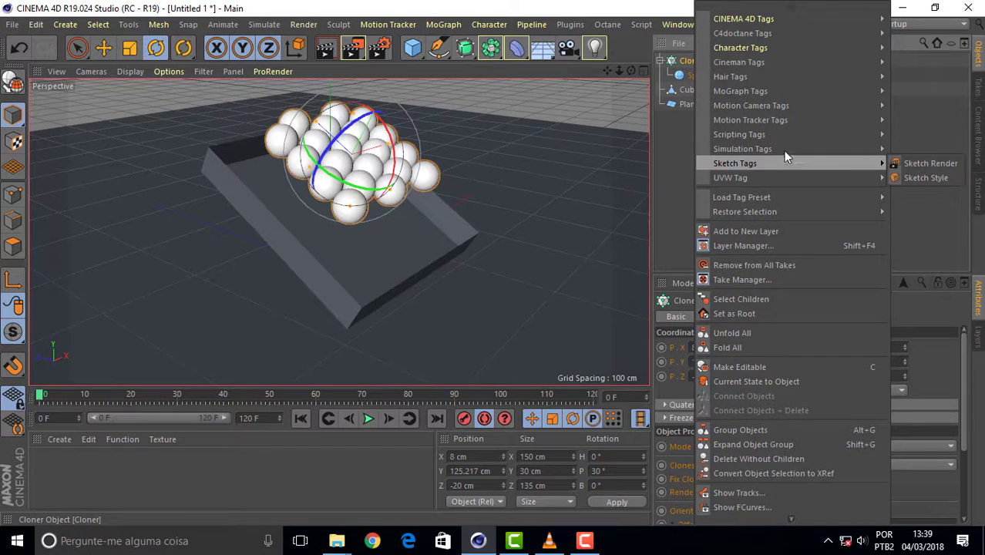
click(929, 150)
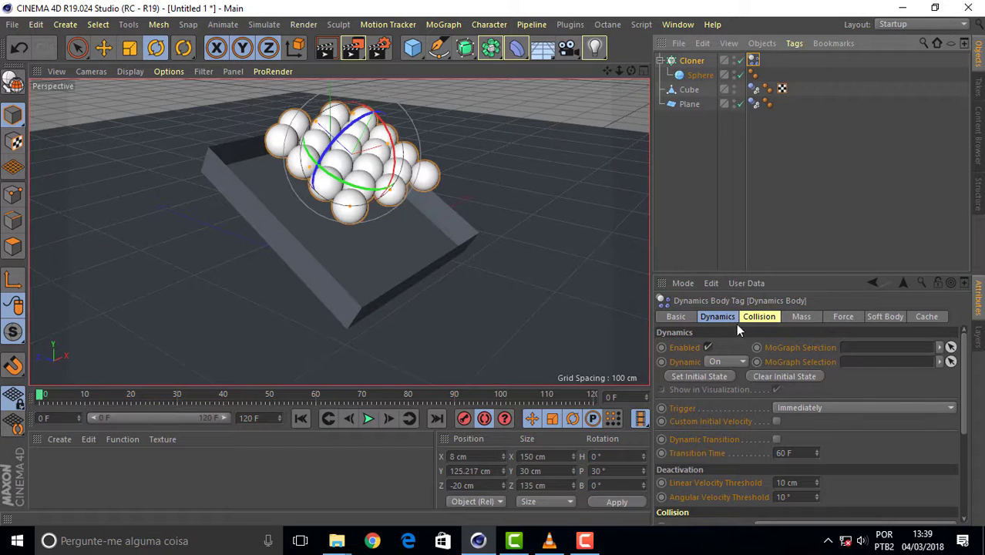
click(762, 320)
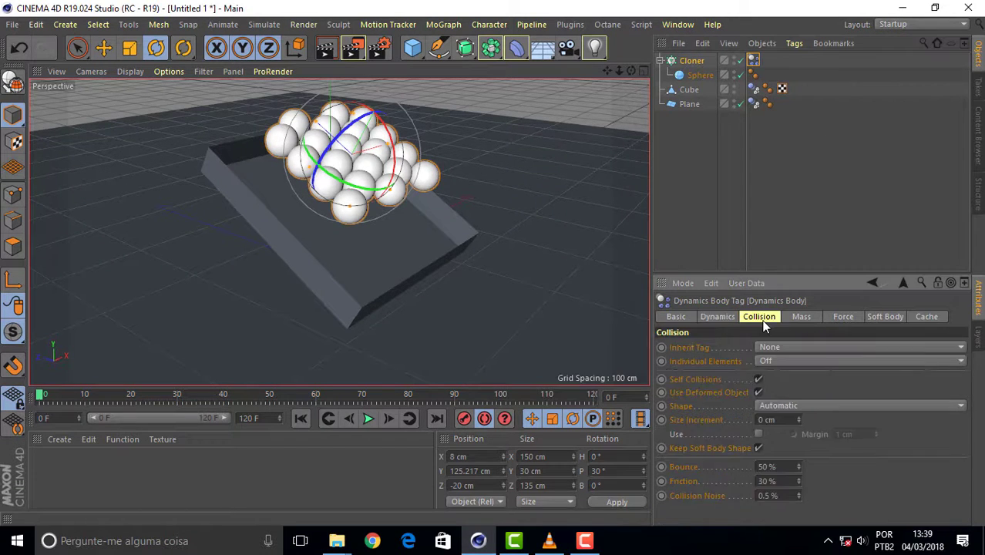
click(818, 347)
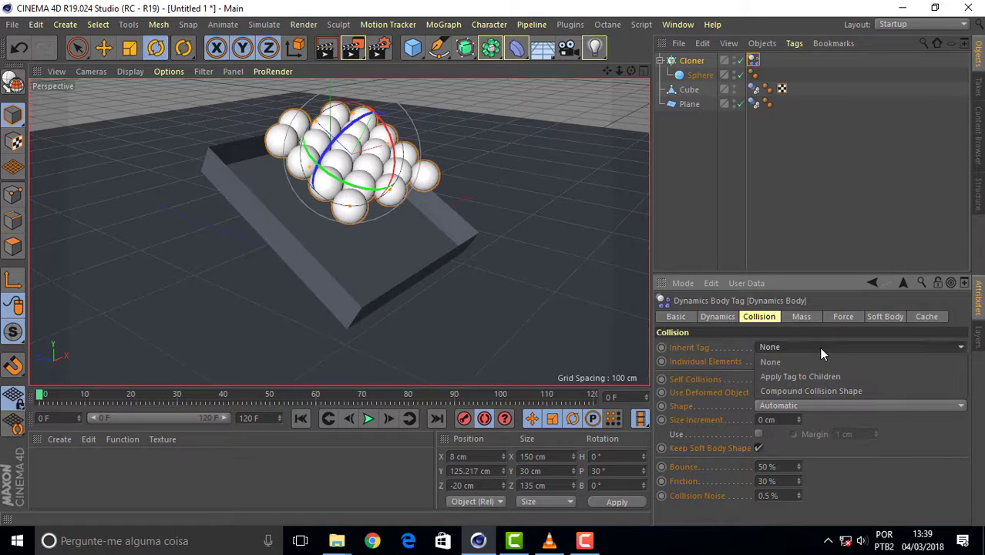
click(821, 375)
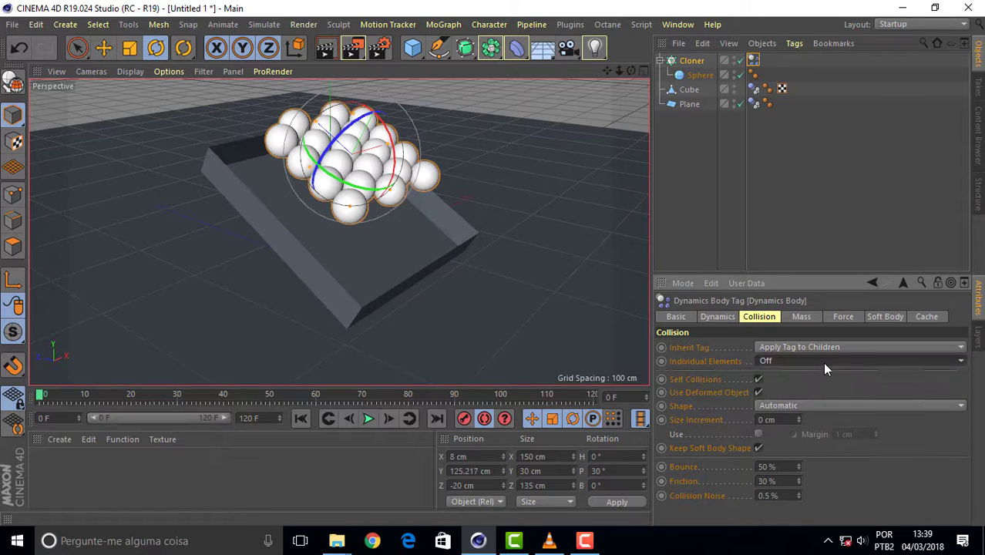
click(823, 360)
click(807, 419)
- Play the simulation to test the spheres, then rewind to the first frame
click(367, 418)
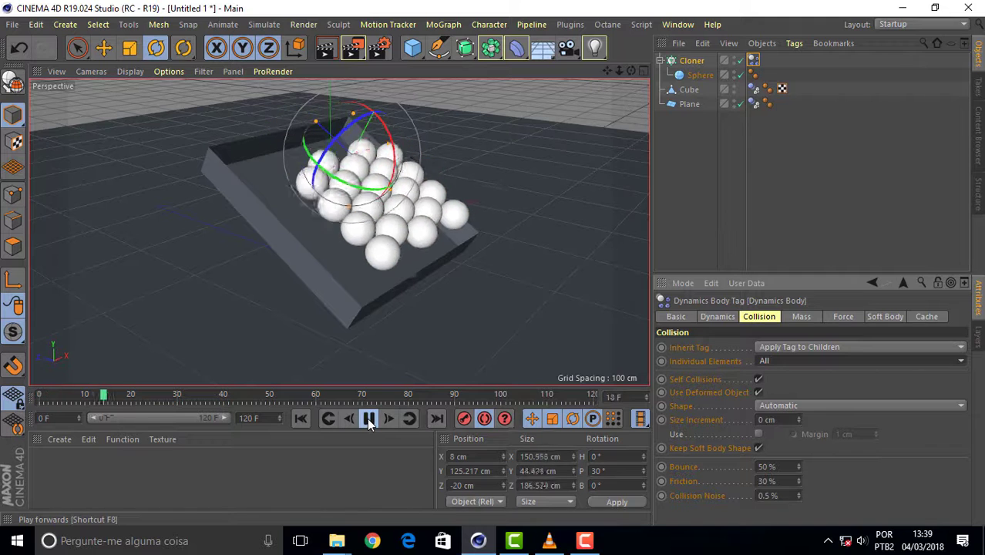
click(367, 418)
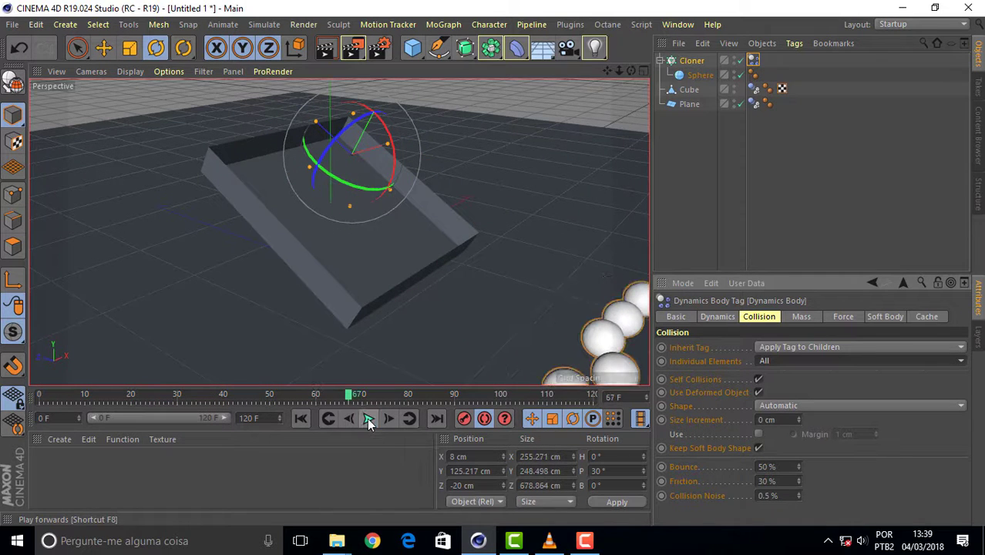
click(300, 418)
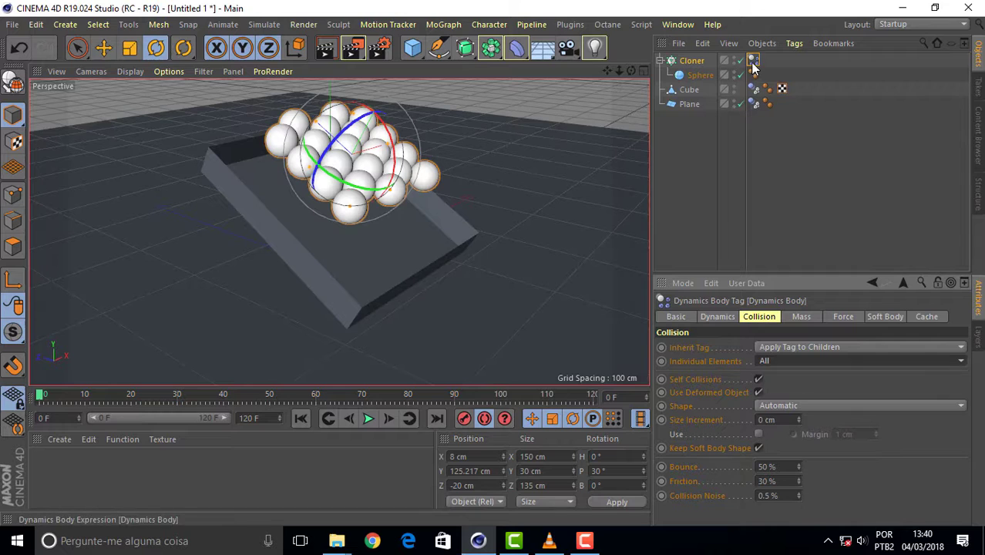
- Set the box's collision shape to Convex Hull, test the simulation, and rewind
click(689, 91)
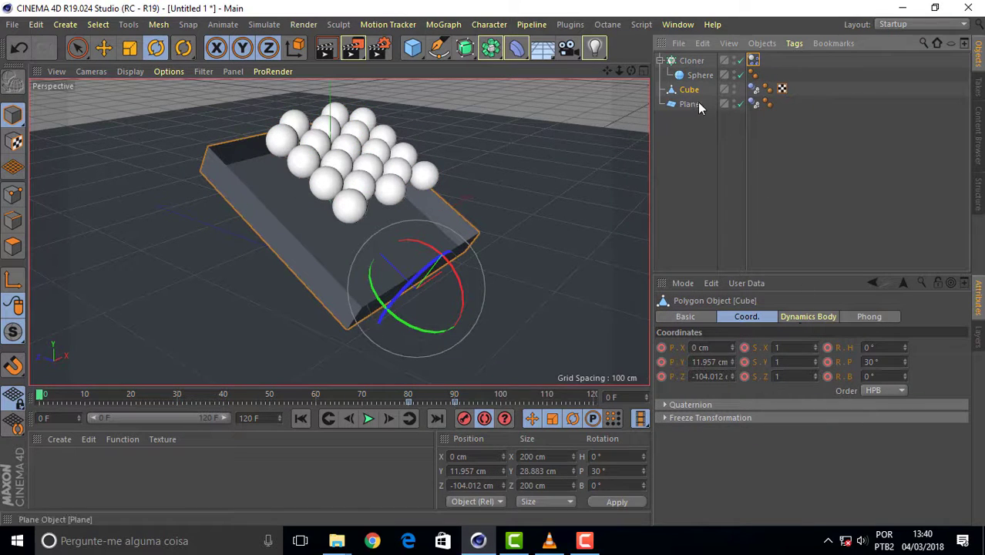
click(754, 89)
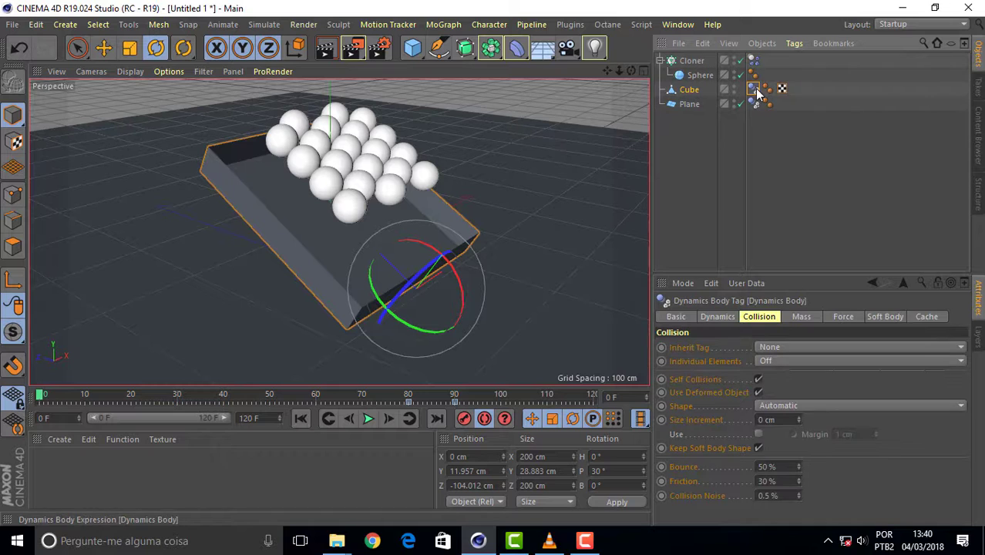
click(847, 406)
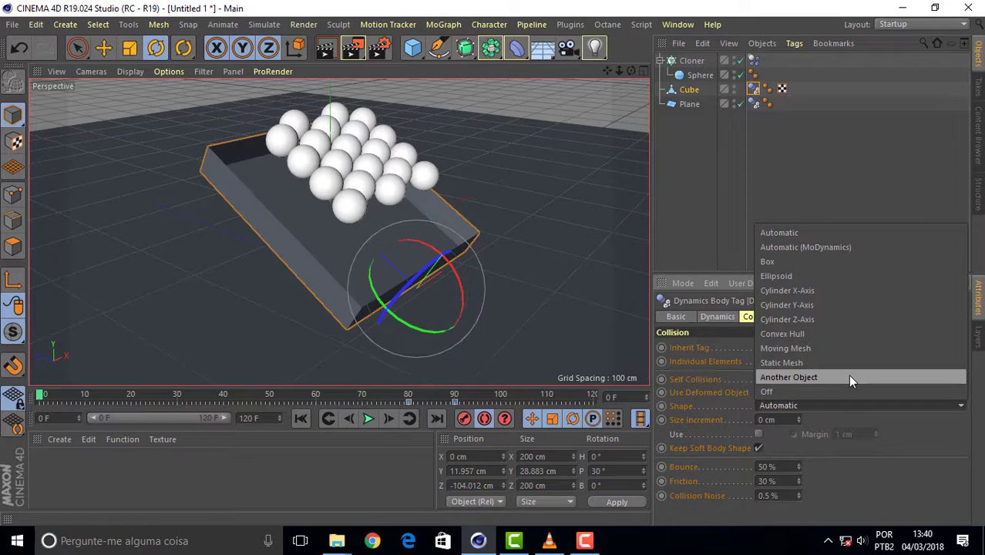
click(845, 335)
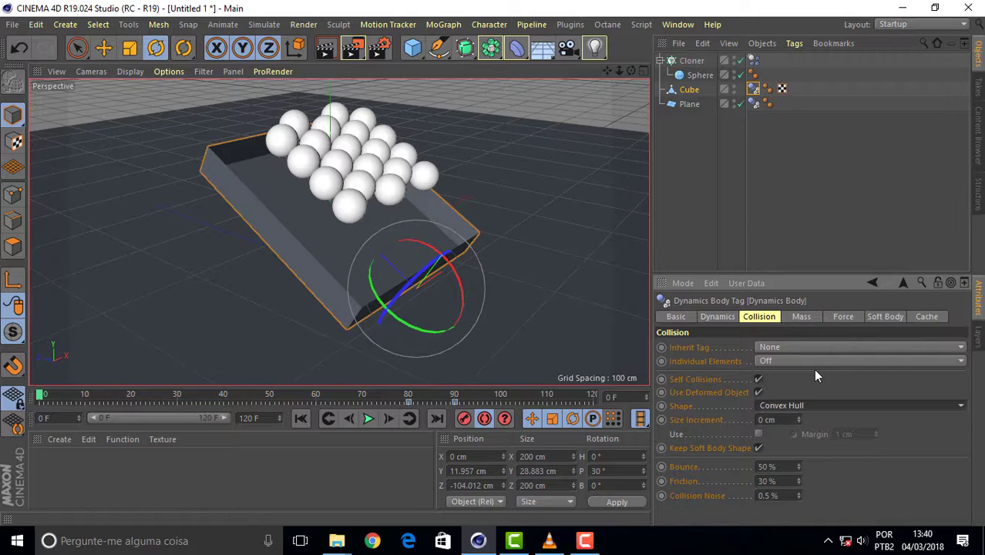
click(368, 420)
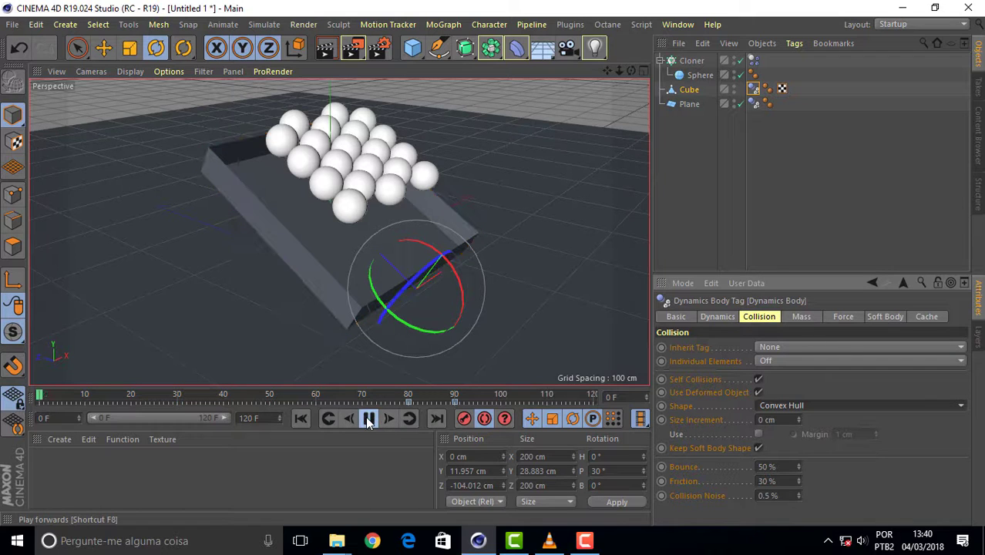
click(301, 420)
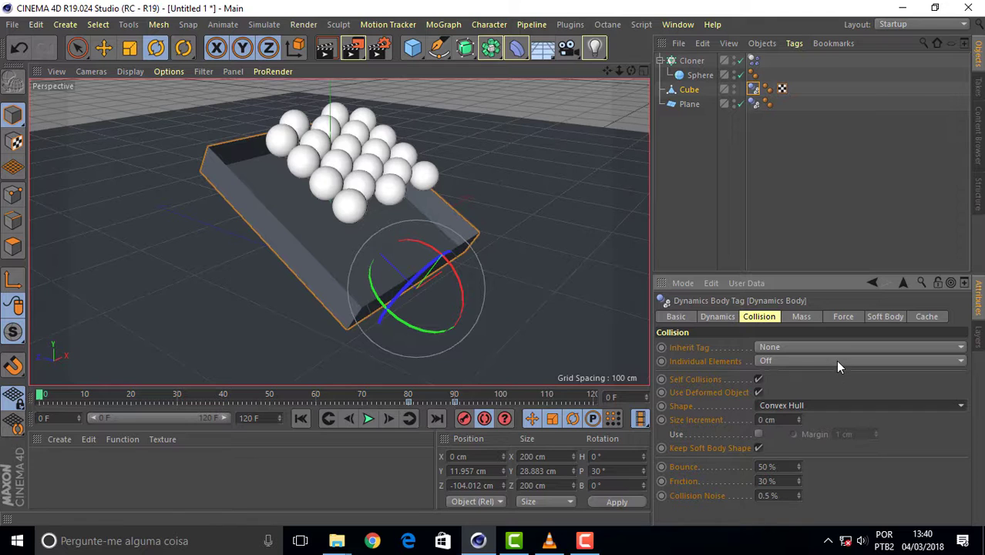
- Switch the box's collision shape to Moving Mesh and replay the simulation to check the spheres
click(836, 359)
click(835, 360)
click(848, 413)
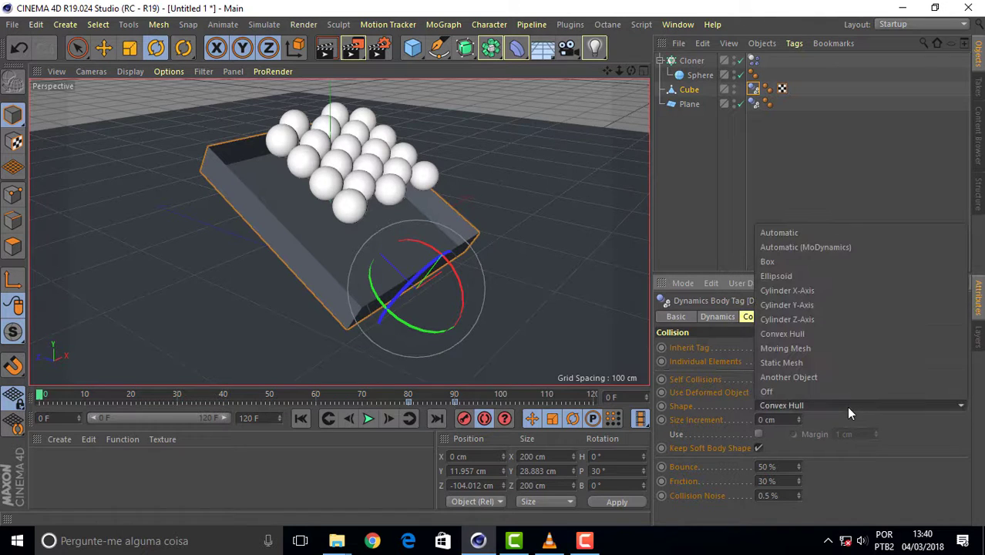
click(824, 350)
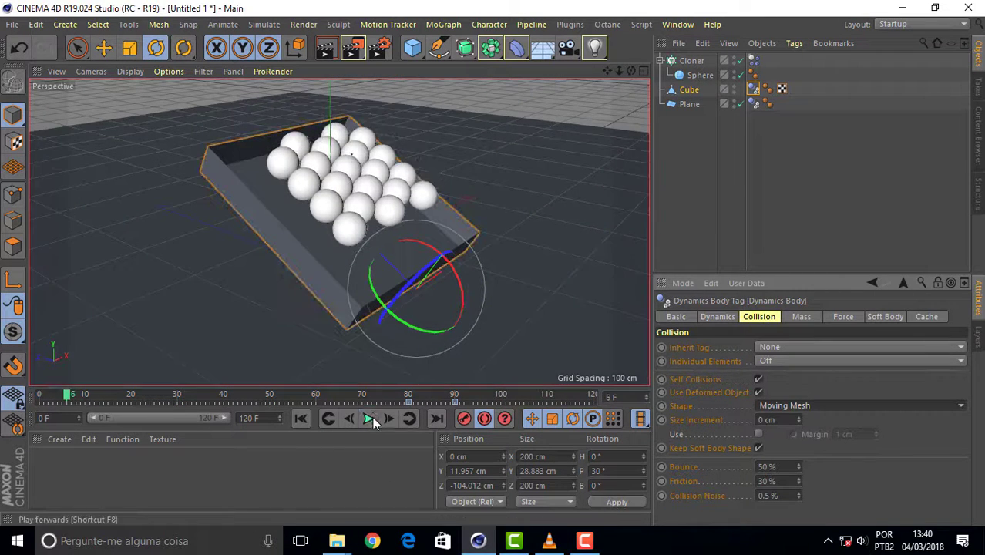
drag(631, 71, 586, 92)
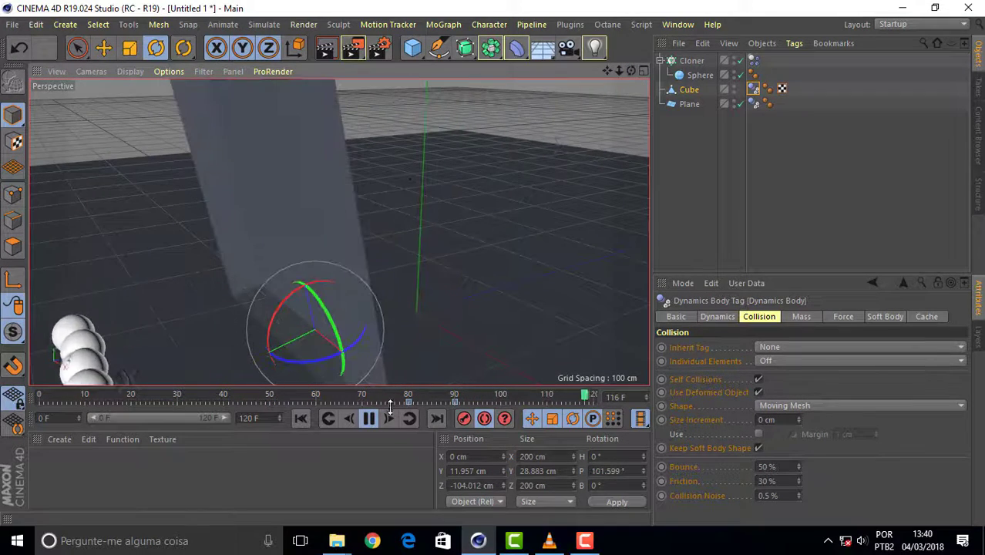
click(369, 418)
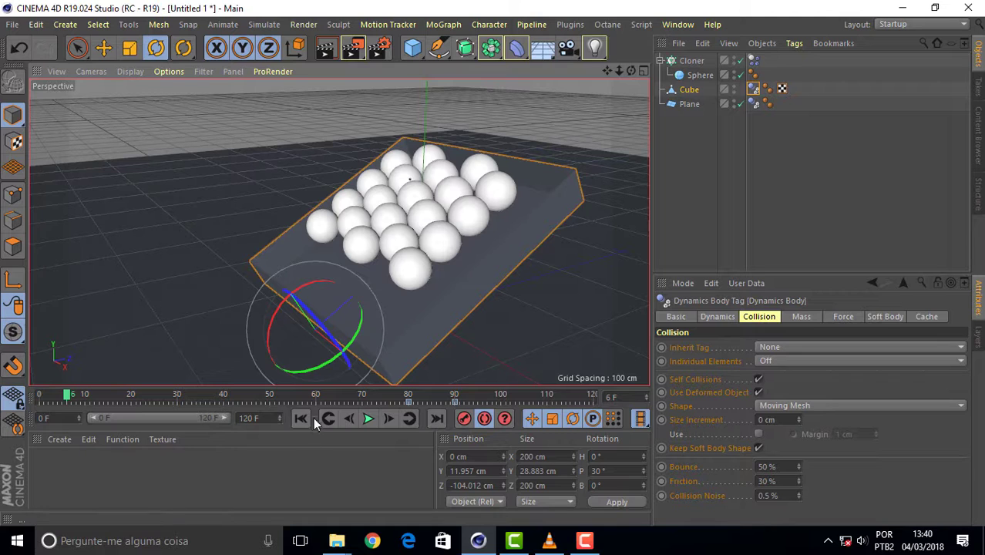
click(369, 420)
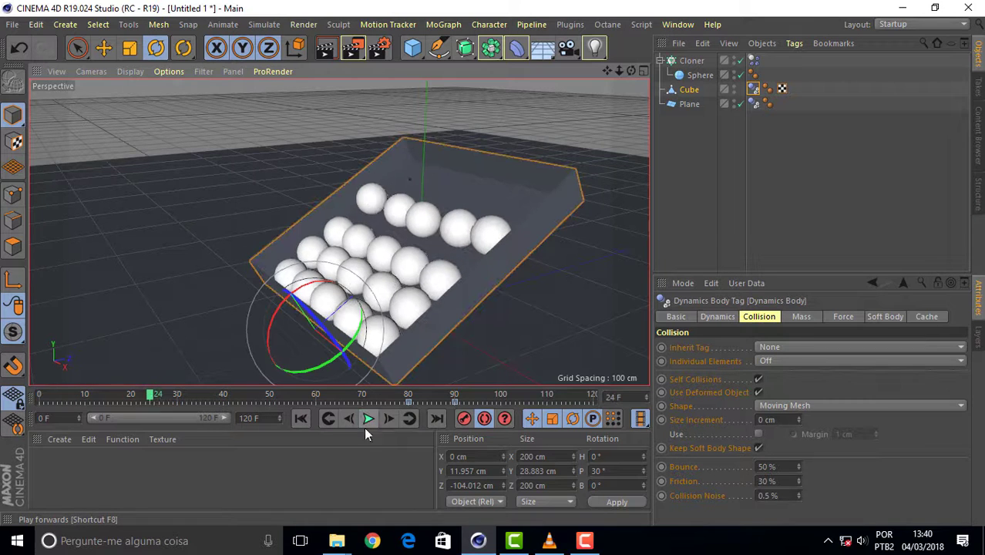
click(368, 419)
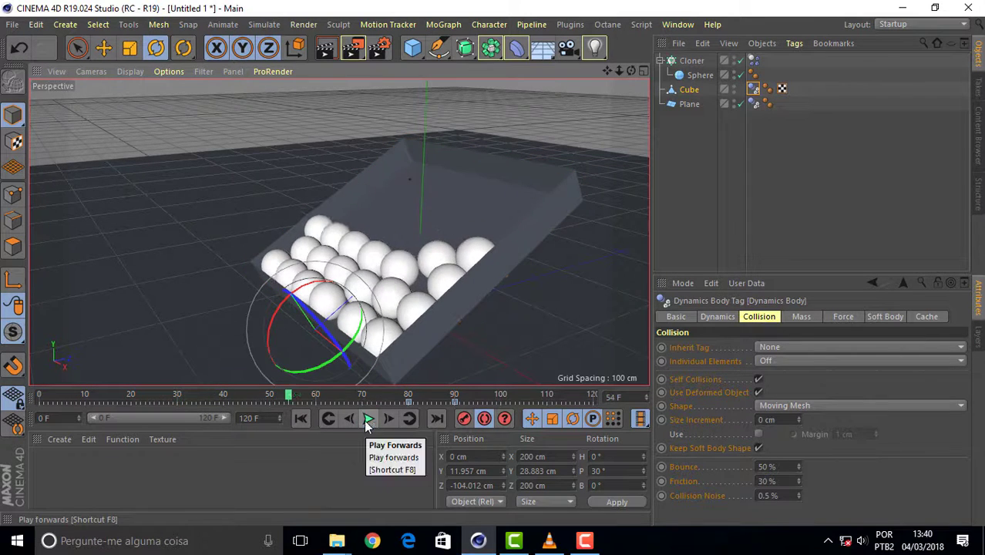
click(368, 419)
drag(631, 70, 586, 73)
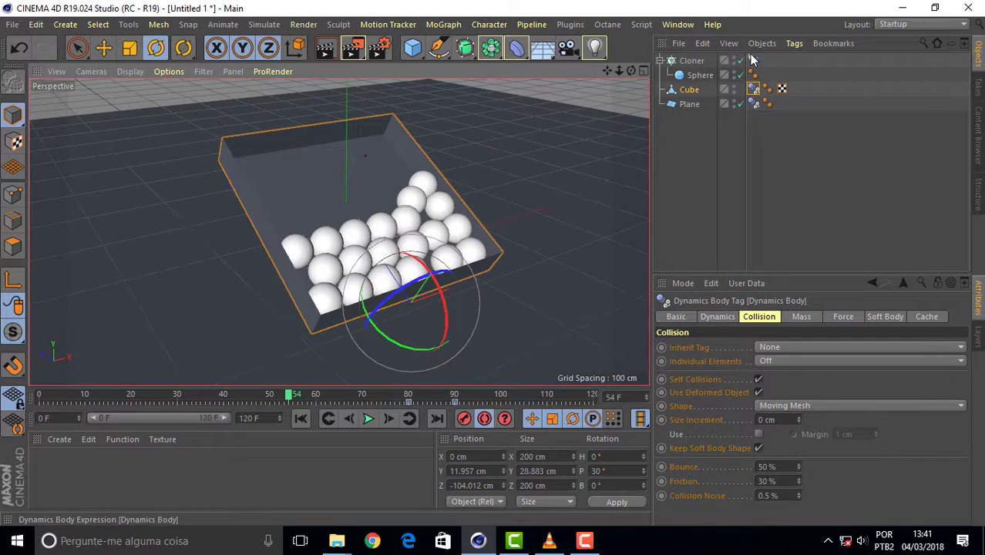
- Set the box's current pose as its dynamics initial state and play the simulation
click(723, 317)
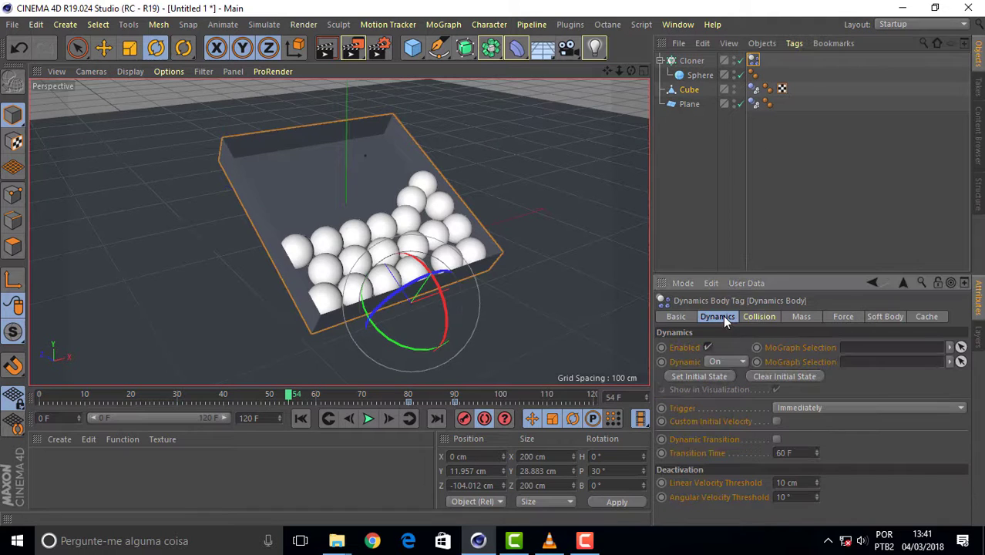
click(697, 380)
click(368, 420)
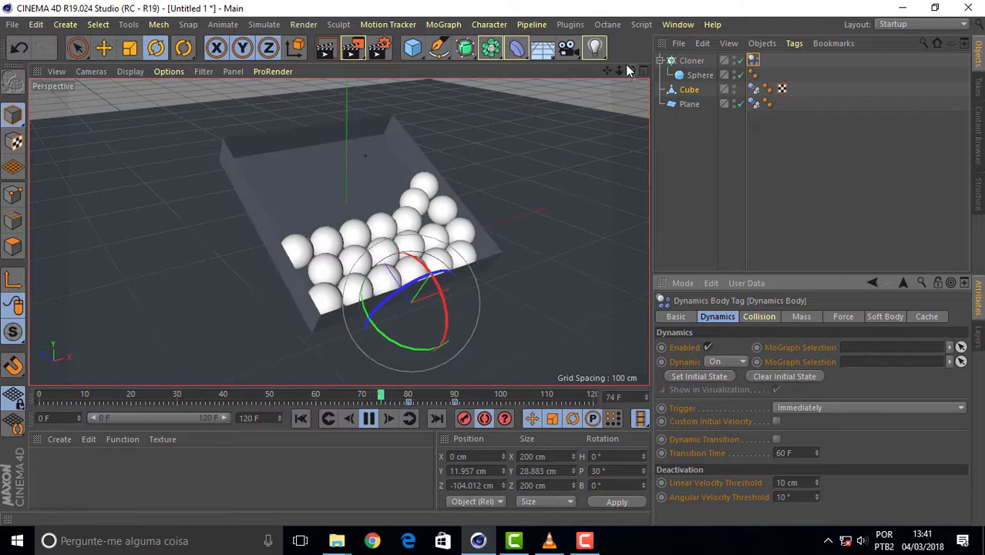
drag(630, 70, 338, 231)
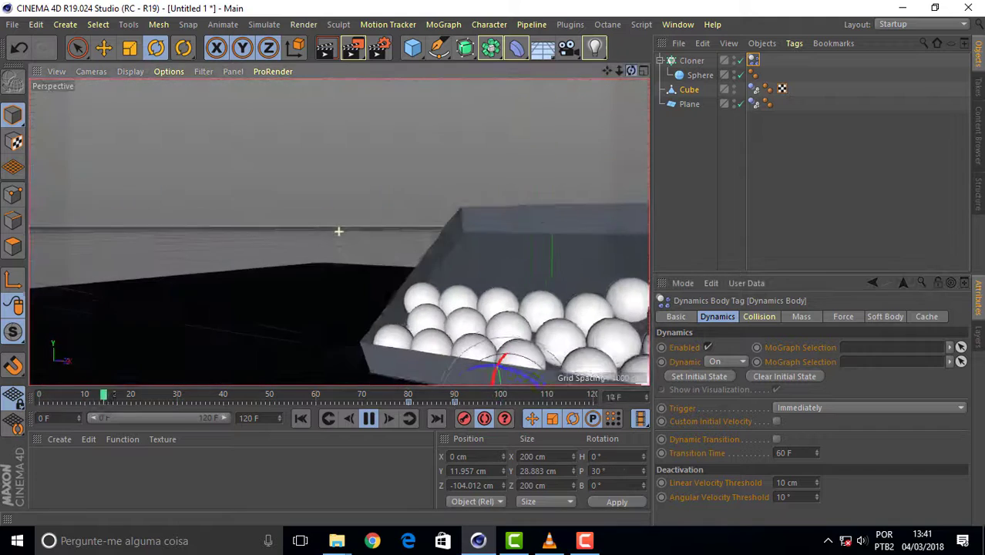
mouse_move(604, 69)
mouse_down()
mouse_move(341, 229)
mouse_move(404, 141)
mouse_move(711, 192)
mouse_move(698, 152)
mouse_up()
mouse_move(633, 72)
mouse_down()
mouse_move(374, 154)
mouse_move(765, 209)
mouse_up()
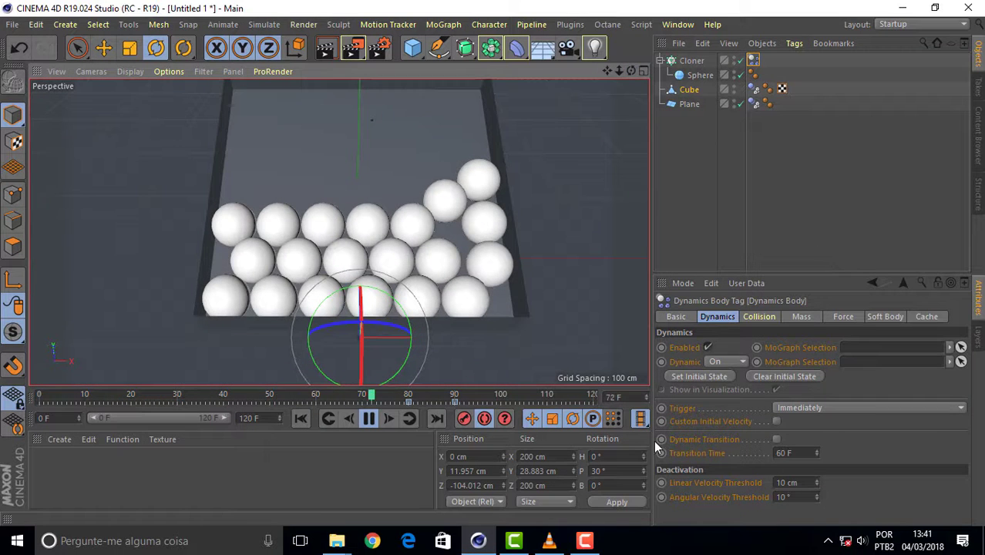
- Rewind and replay the simulation, orbiting to review the spheres settling inside the box
click(301, 423)
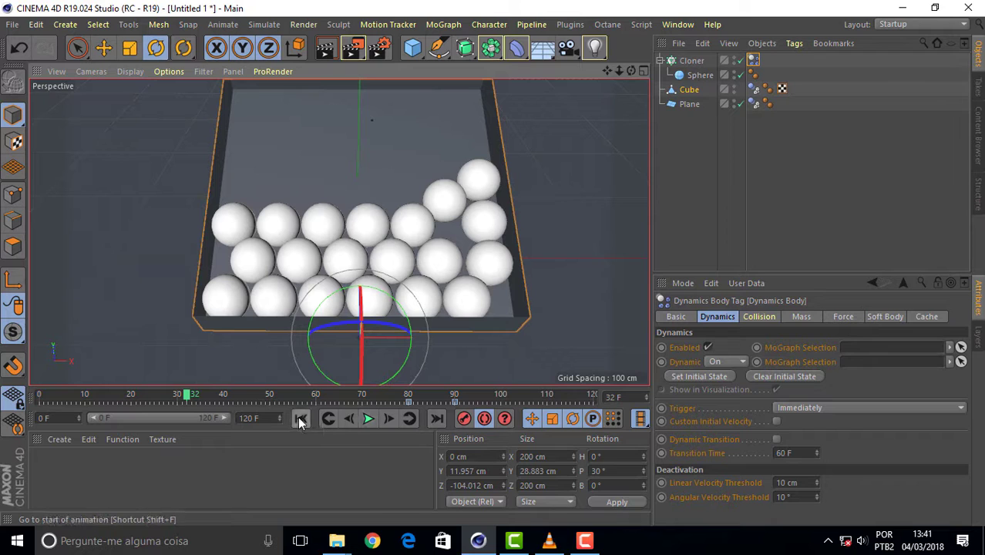
click(301, 420)
click(789, 377)
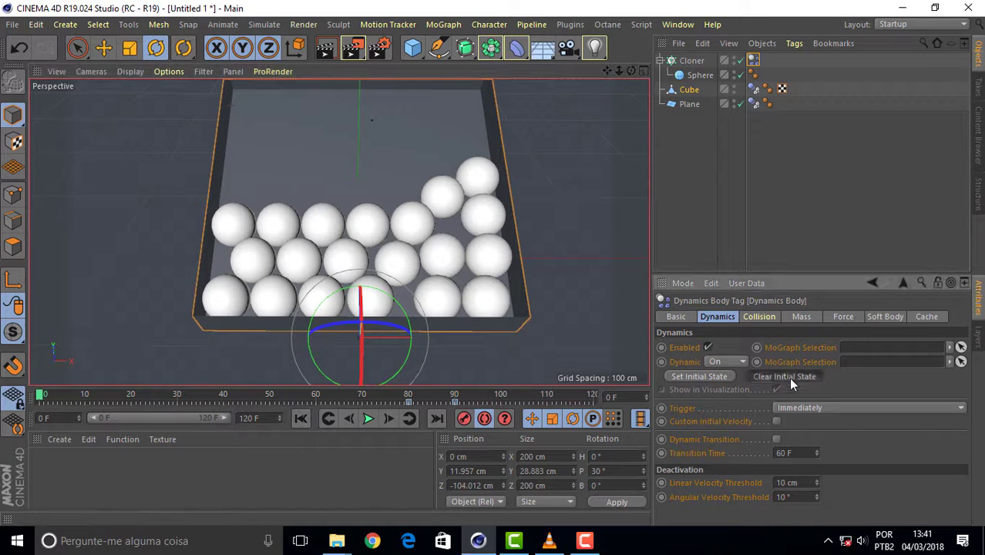
click(367, 417)
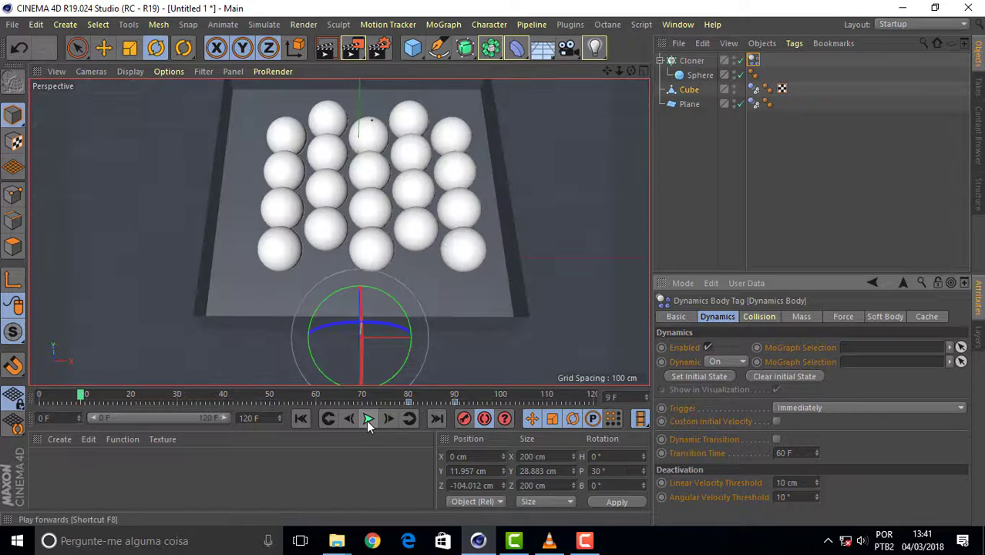
click(368, 418)
drag(631, 70, 590, 86)
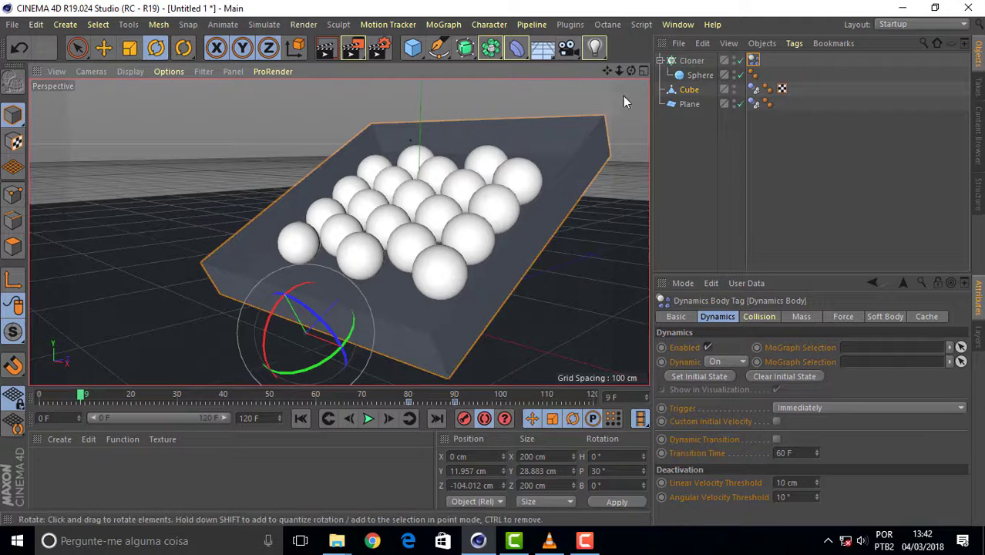
drag(629, 71, 284, 172)
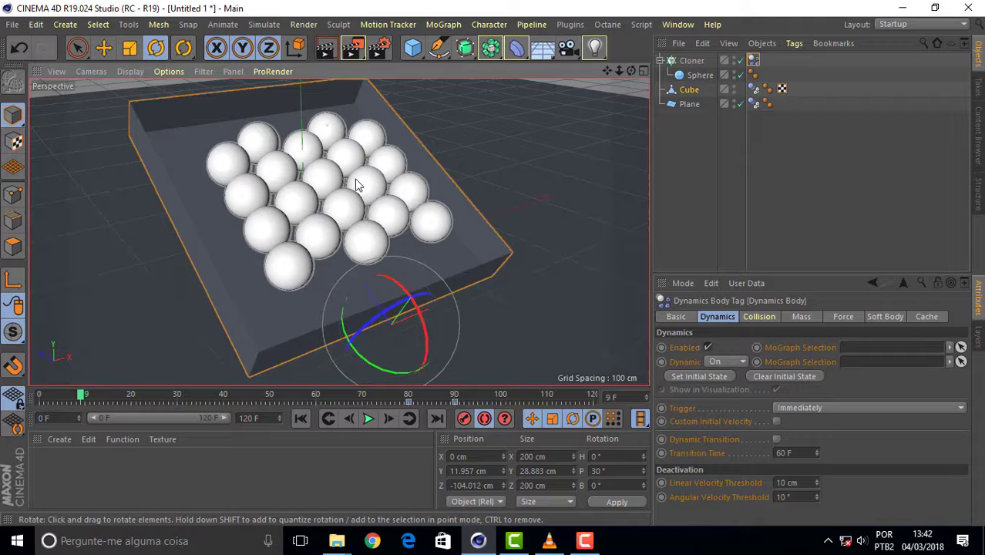
click(368, 419)
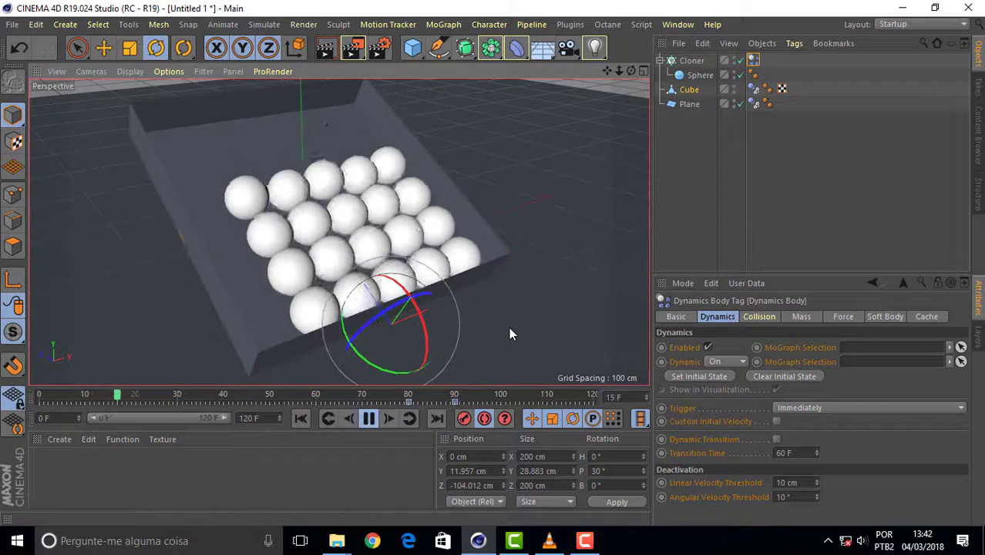